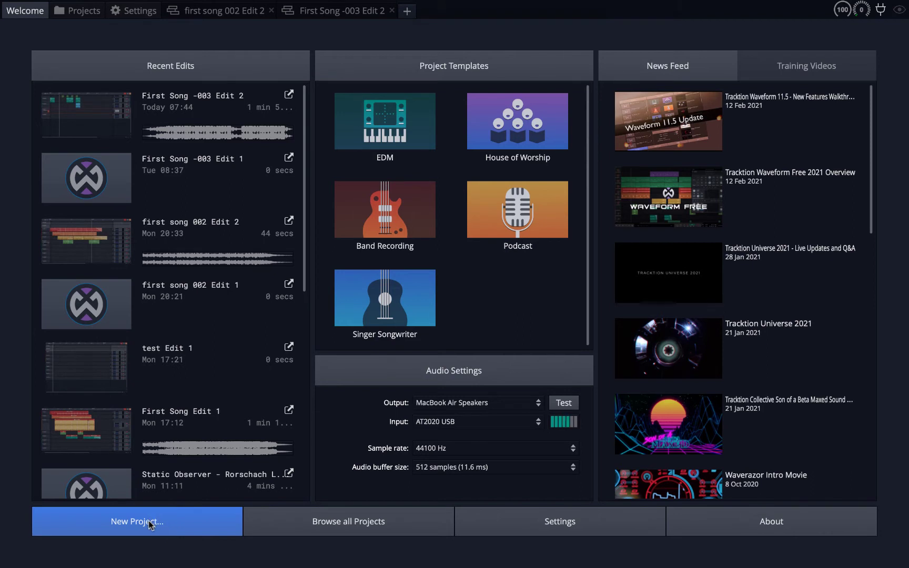
# Create a project named "midi test" from the Default template and bring up the MIDI Typing keyboard.
pyautogui.click(134, 525)
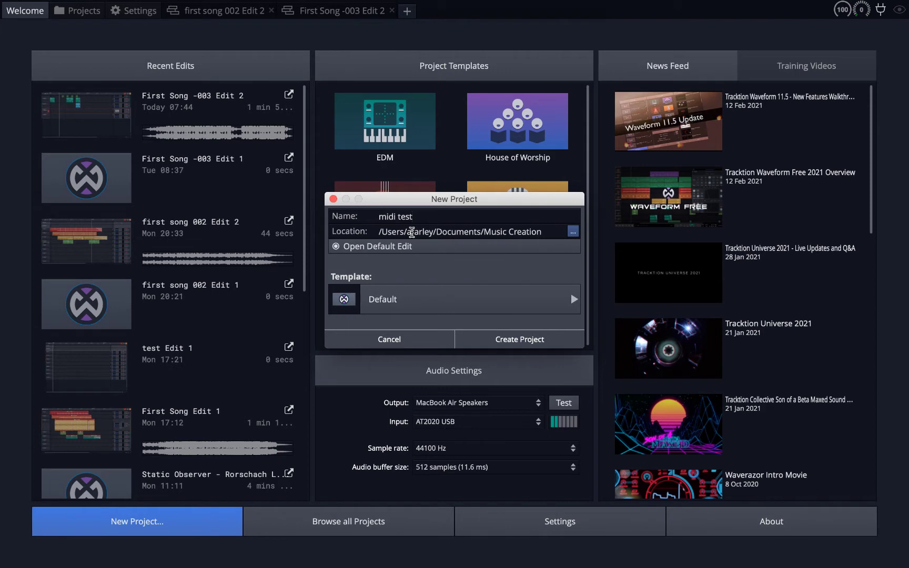
pyautogui.click(508, 340)
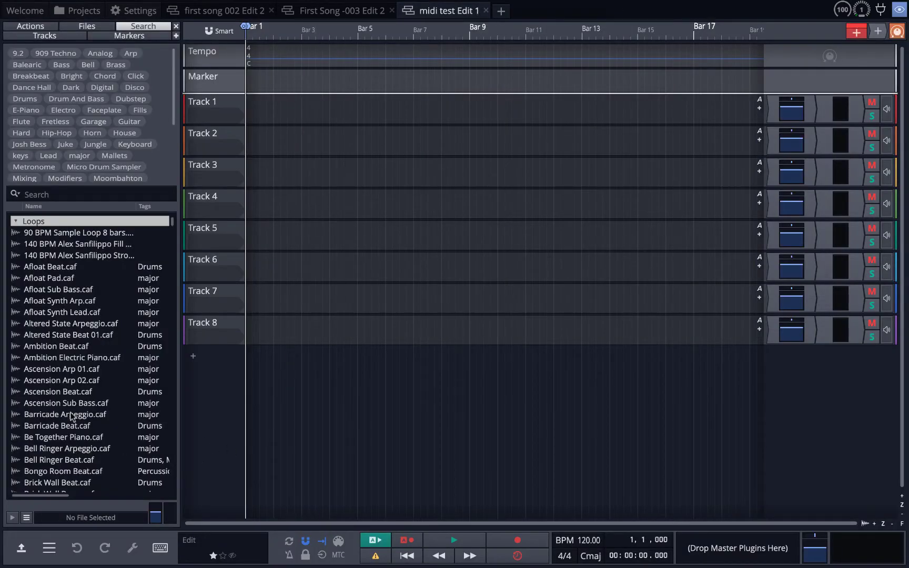
pyautogui.click(160, 548)
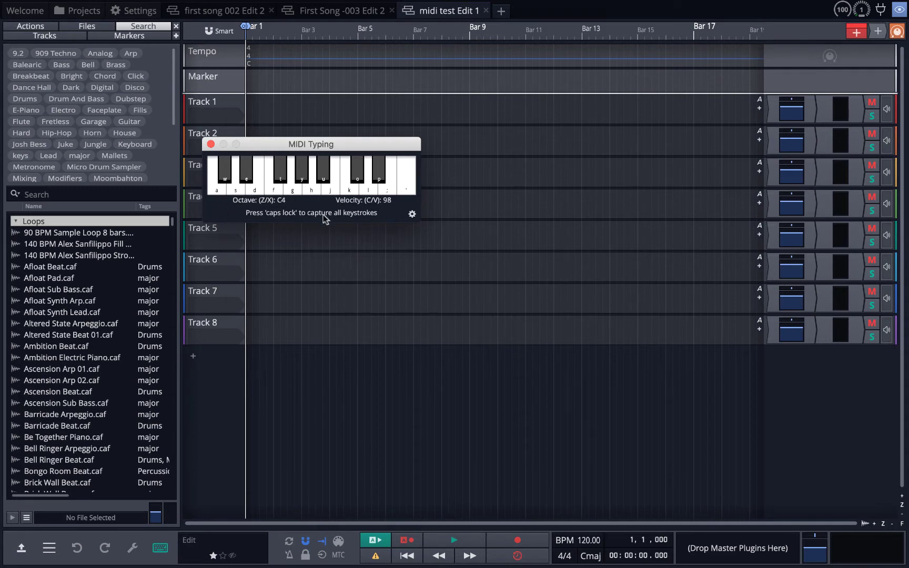
# Try out the MIDI Typing keyboard by playing several of its white notes in octave C4.
pyautogui.press('a')
pyautogui.press('a')
pyautogui.click(217, 190)
pyautogui.press('s')
pyautogui.press('d')
pyautogui.press('m')
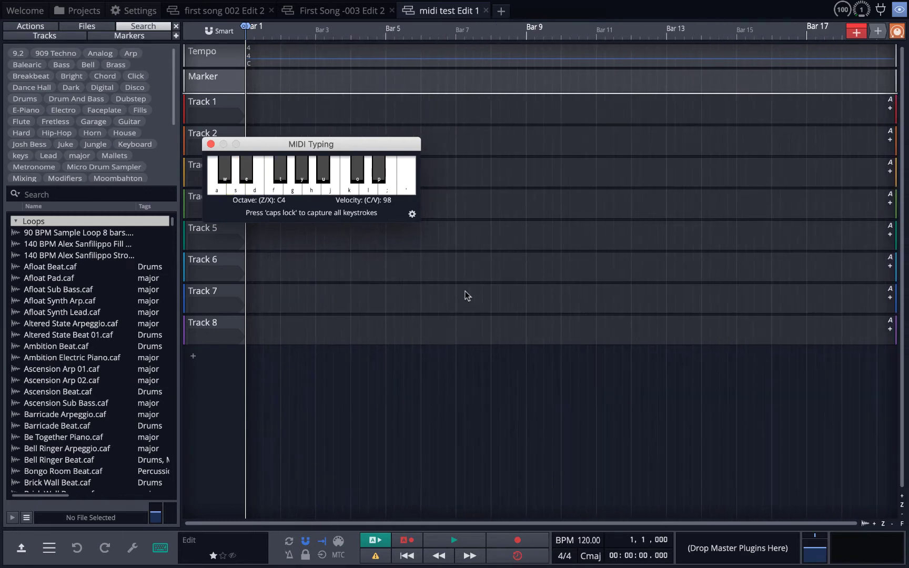
pyautogui.press('f')
pyautogui.press('d')
pyautogui.press('h')
pyautogui.press('g')
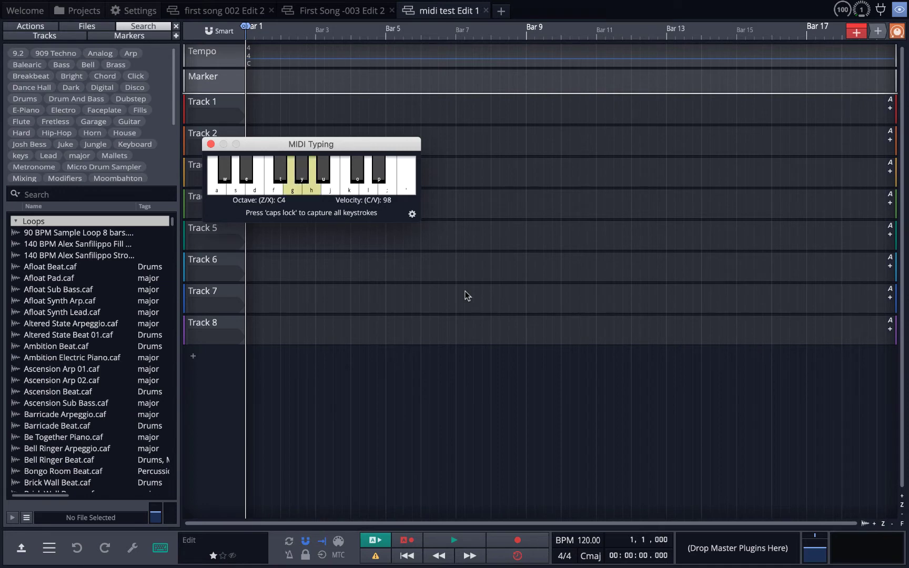
pyautogui.press('g')
pyautogui.press('h')
pyautogui.press('d')
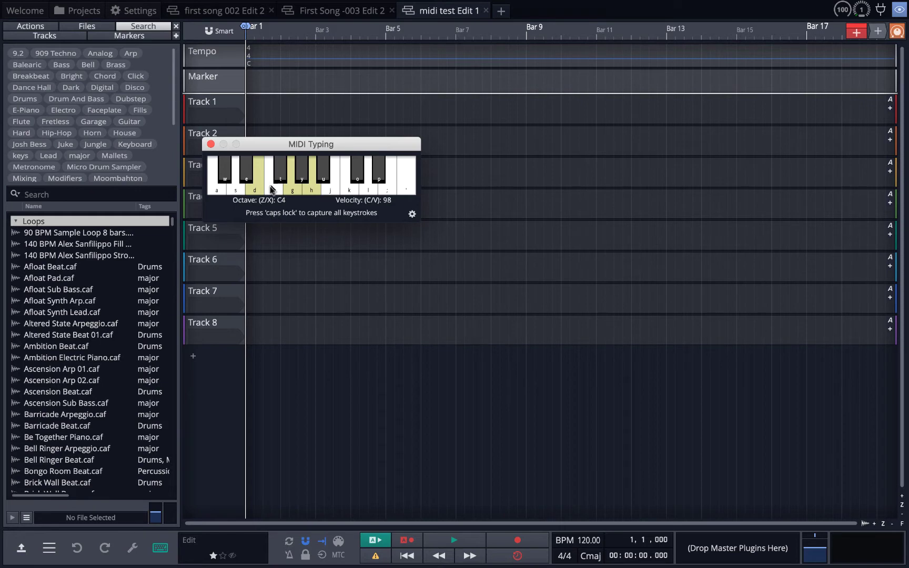
pyautogui.click(252, 188)
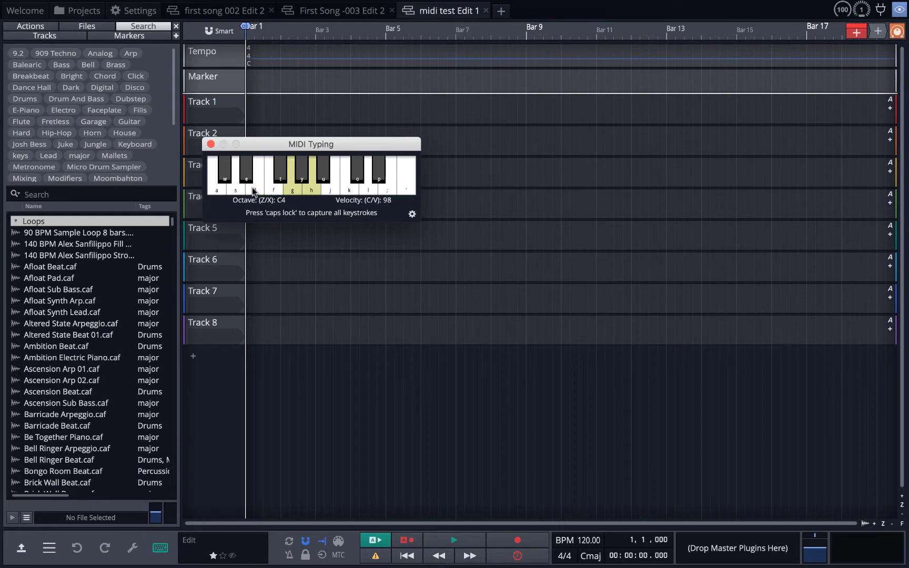
pyautogui.click(289, 190)
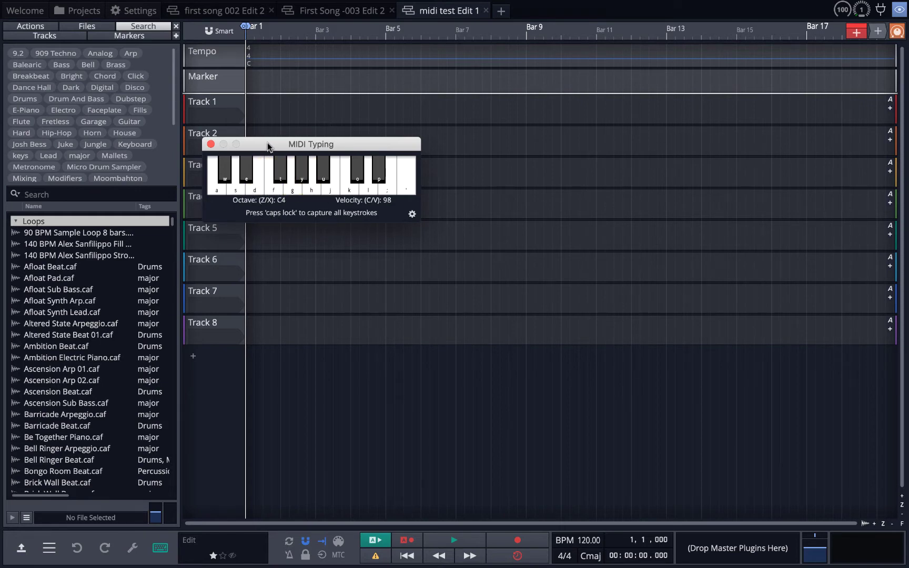
# Move the MIDI Typing window away from the track headers to the timeline around bar 9 and raise the system volume.
pyautogui.moveTo(267, 147); pyautogui.dragTo(248, 50)
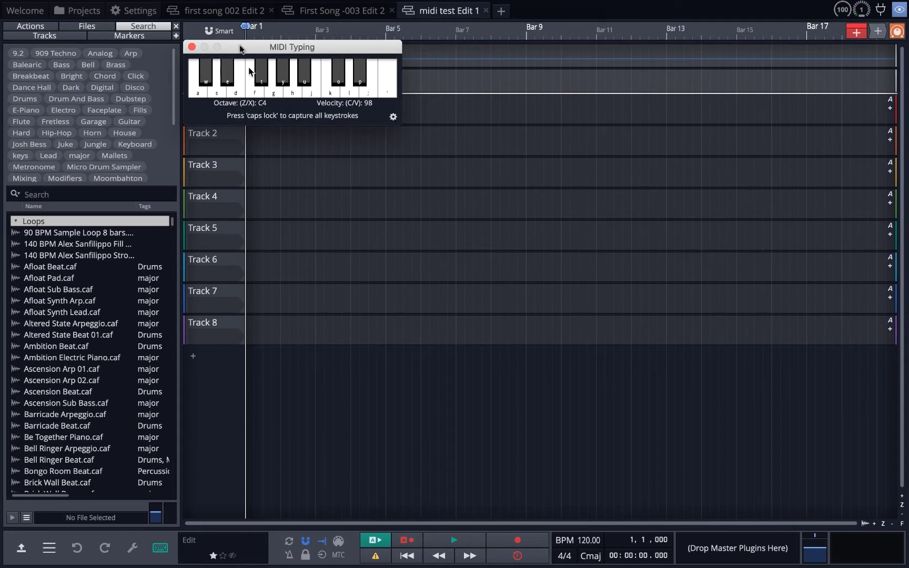
pyautogui.moveTo(236, 49); pyautogui.dragTo(571, 102)
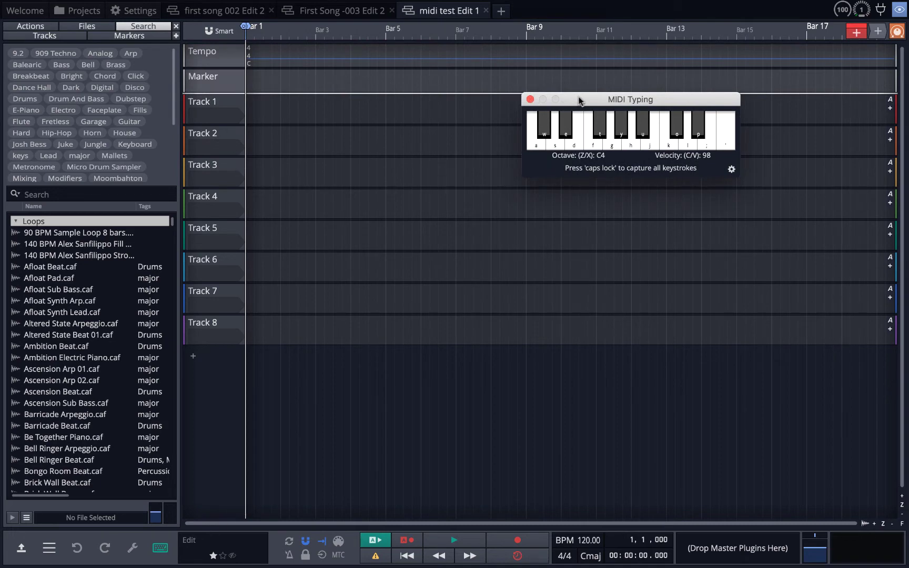
pyautogui.moveTo(578, 98); pyautogui.dragTo(545, 83)
pyautogui.press('XF86AudioRaiseVolume')
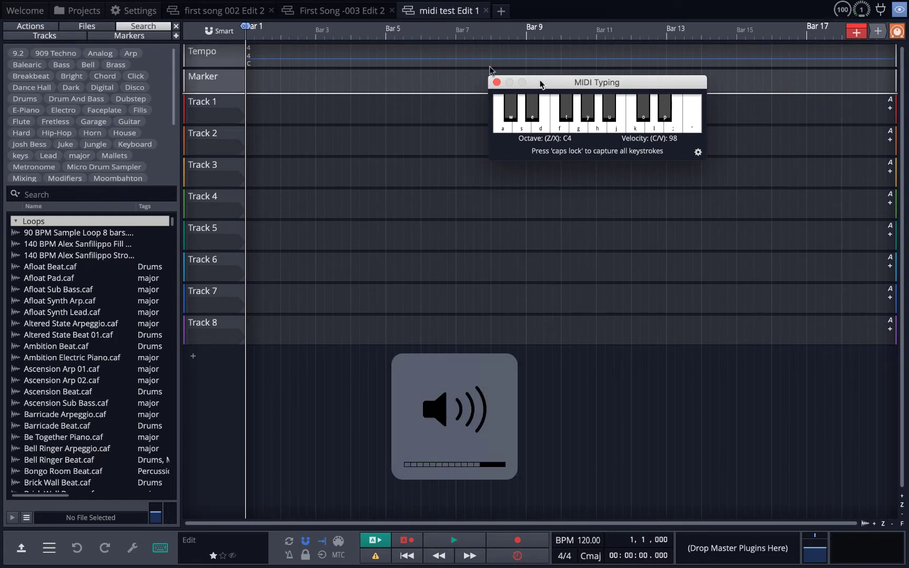
# Set Track 1's input device to the Virtual MIDI input.
pyautogui.click(225, 103)
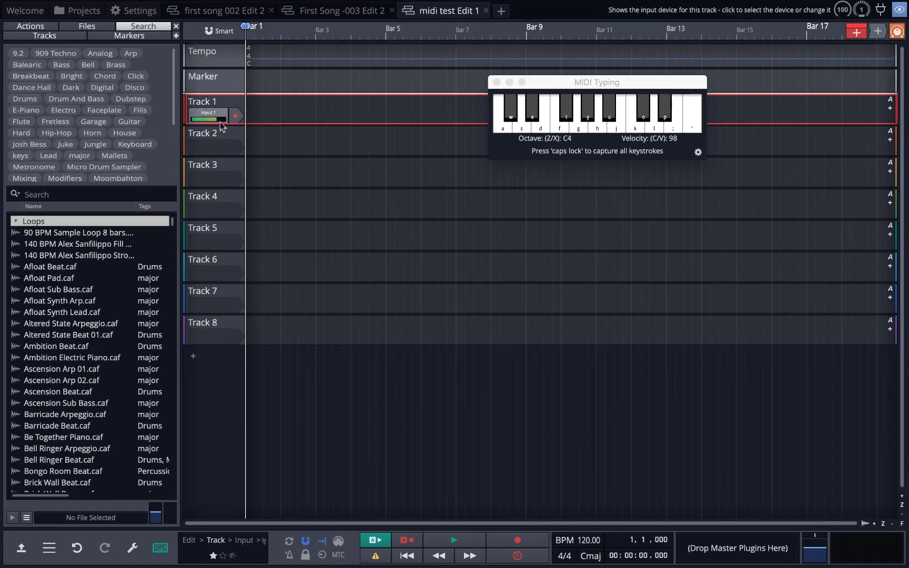
pyautogui.click(212, 117)
pyautogui.click(212, 117)
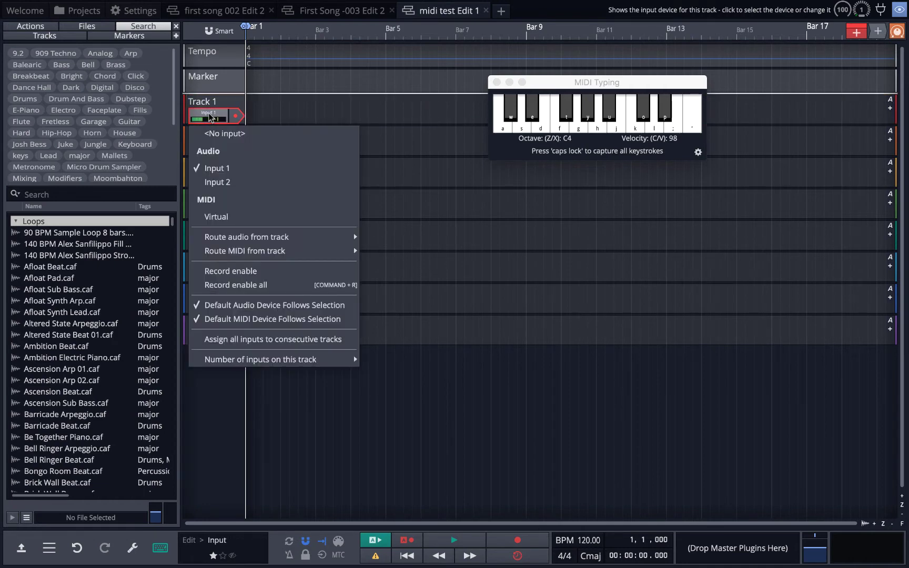
pyautogui.click(210, 117)
pyautogui.click(209, 117)
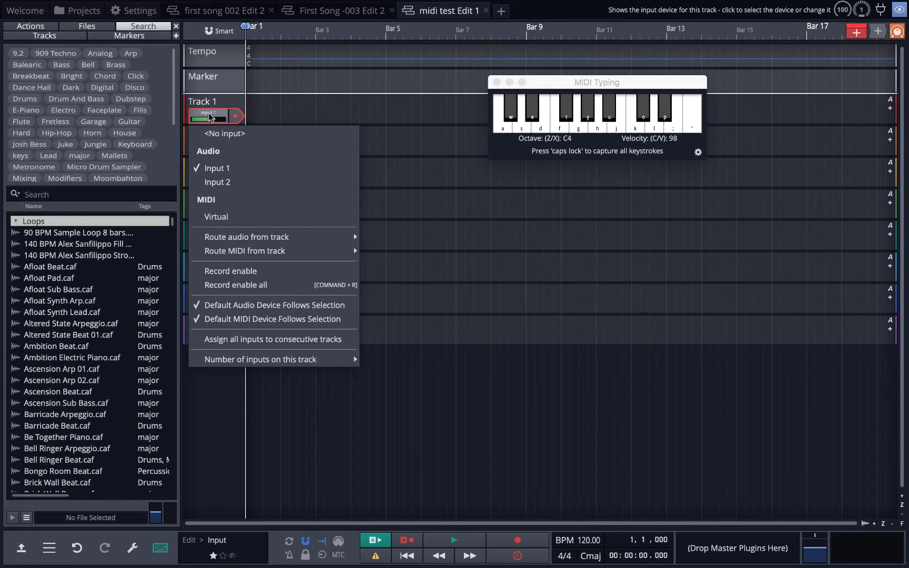
pyautogui.click(217, 215)
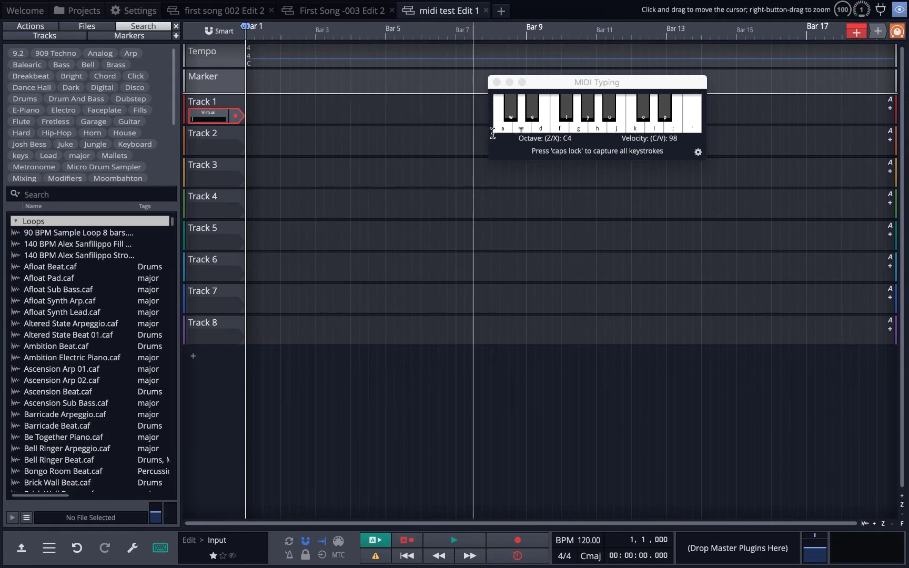
# Play several notes on the MIDI Typing keyboard to test Track 1's Virtual input.
pyautogui.click(524, 138)
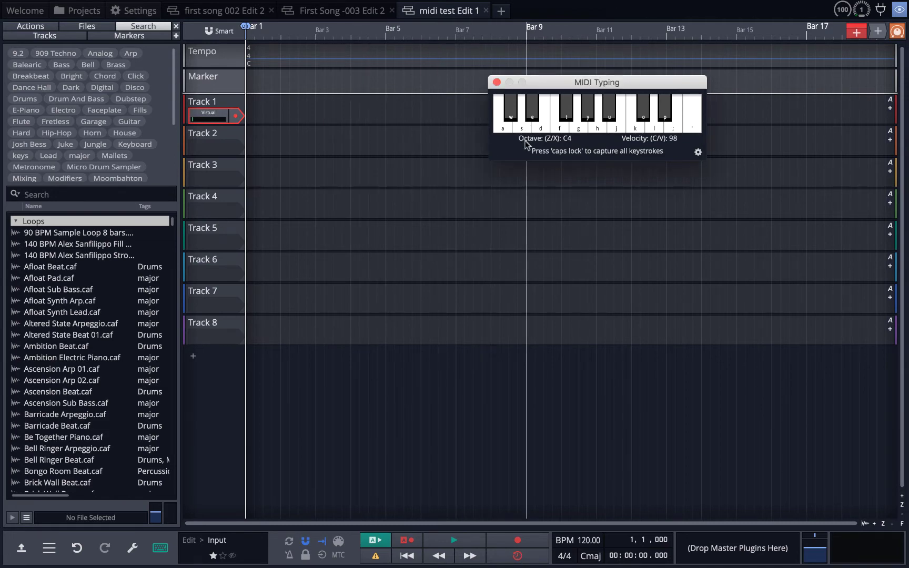
pyautogui.press('a')
pyautogui.press('s')
pyautogui.press('d')
pyautogui.click(565, 126)
pyautogui.click(615, 128)
pyautogui.click(594, 128)
pyautogui.click(548, 126)
# Show the outputs panel with the tracks' plugins and mute and solo controls.
pyautogui.click(900, 10)
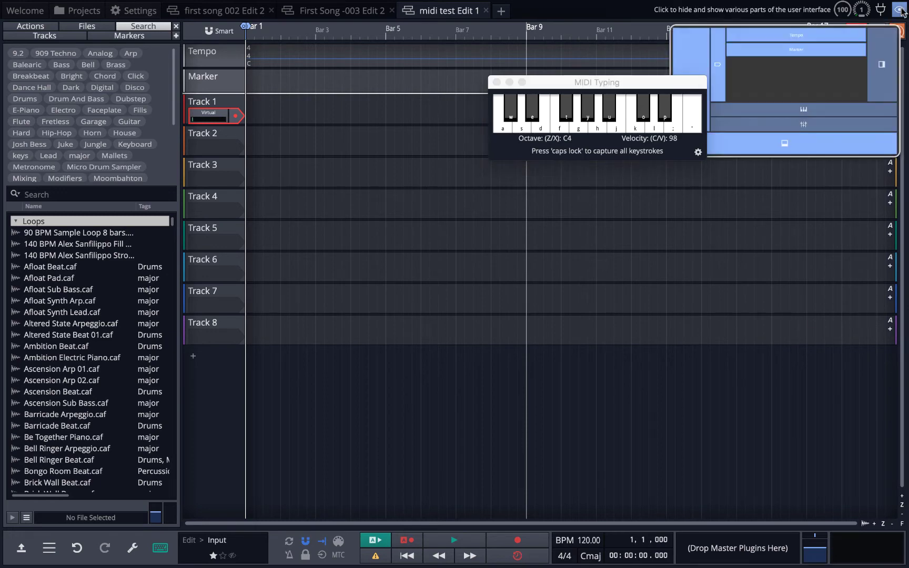
pyautogui.click(880, 68)
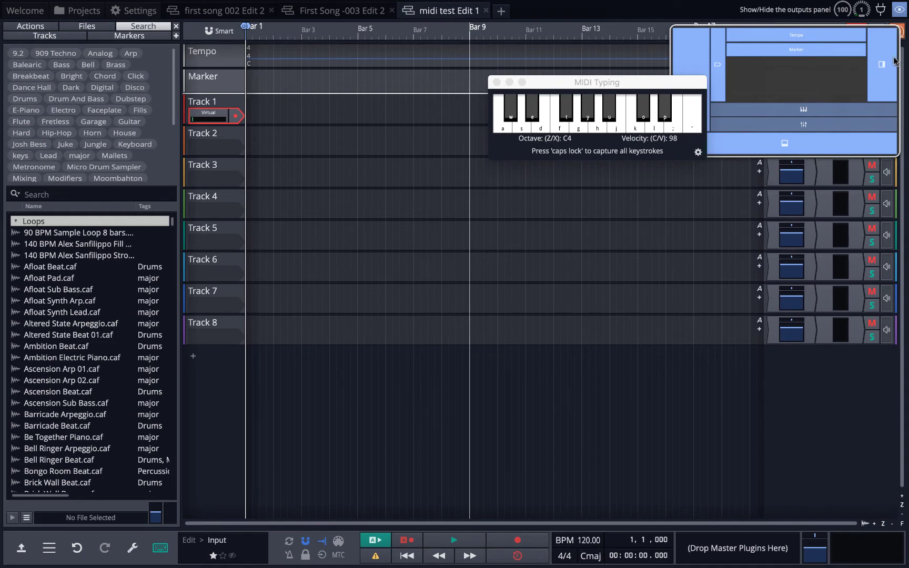
pyautogui.click(900, 11)
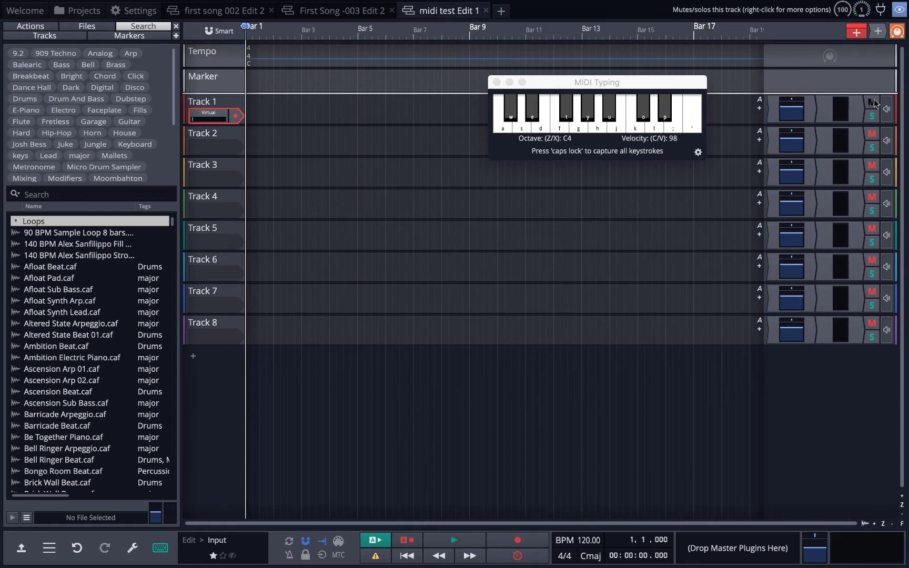
# Add Waveform's 4OSC instrument to Track 1, ahead of its Volume & Pan plugin.
pyautogui.rightClick(772, 110)
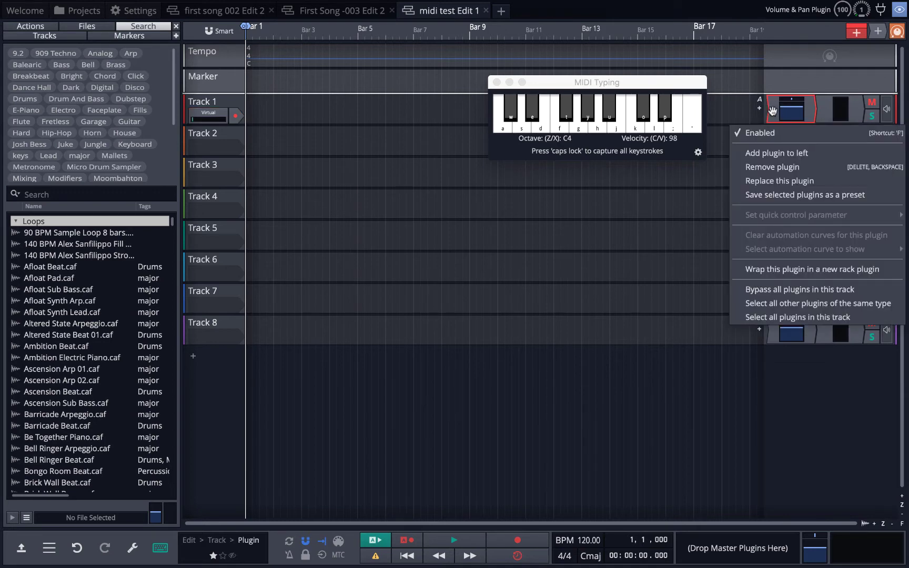
pyautogui.click(778, 153)
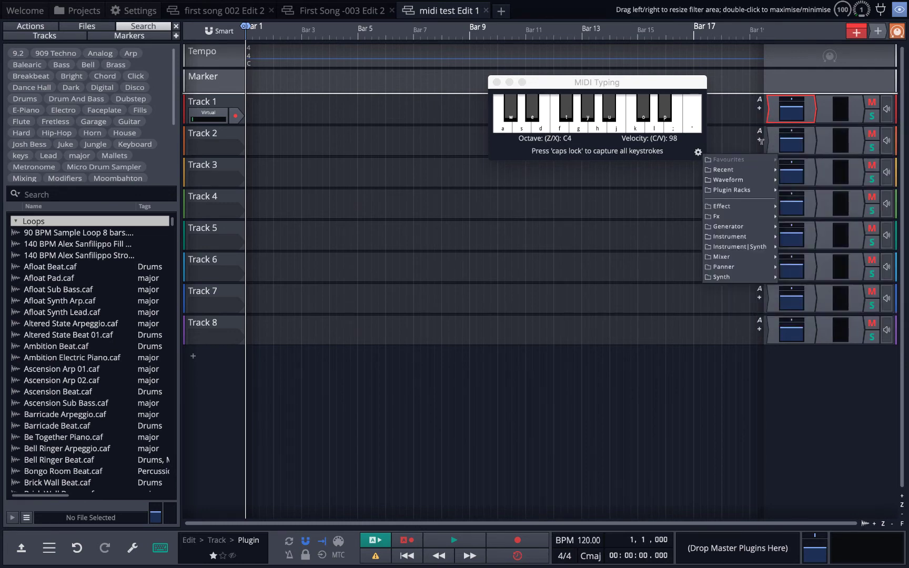
pyautogui.moveTo(739, 171)
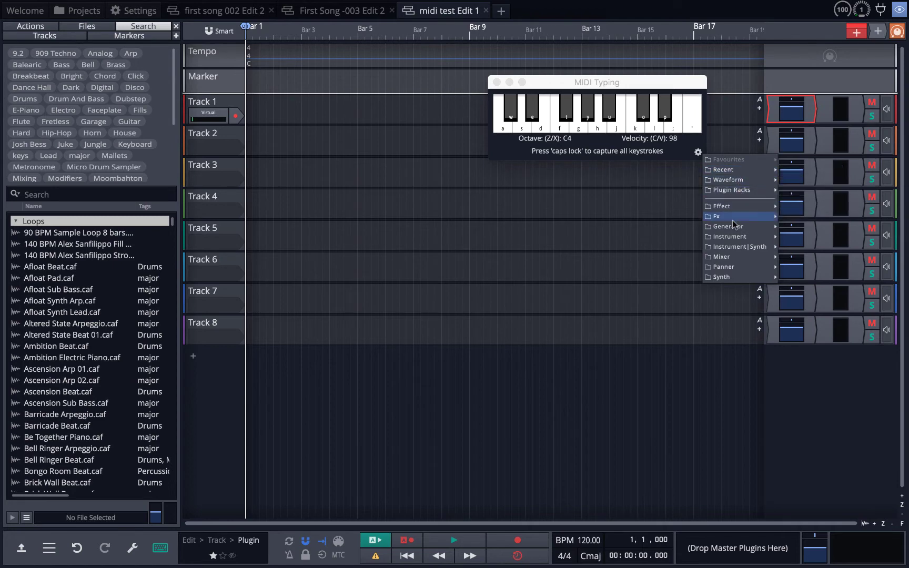
pyautogui.moveTo(727, 269)
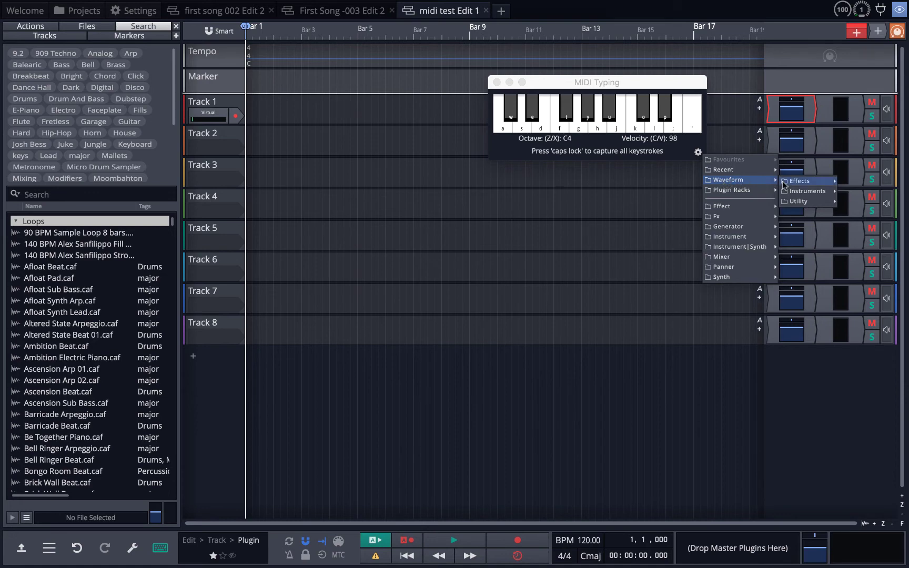
pyautogui.moveTo(796, 192)
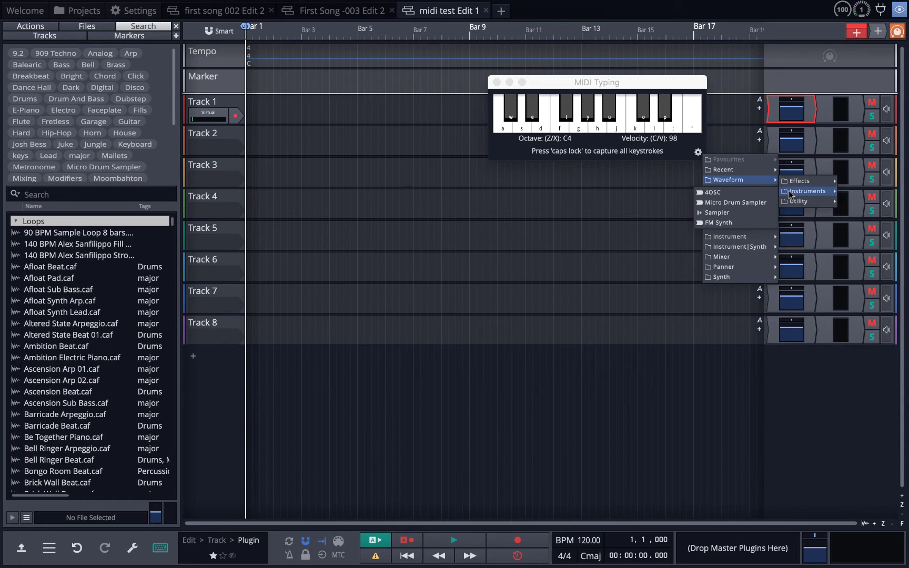
pyautogui.click(719, 196)
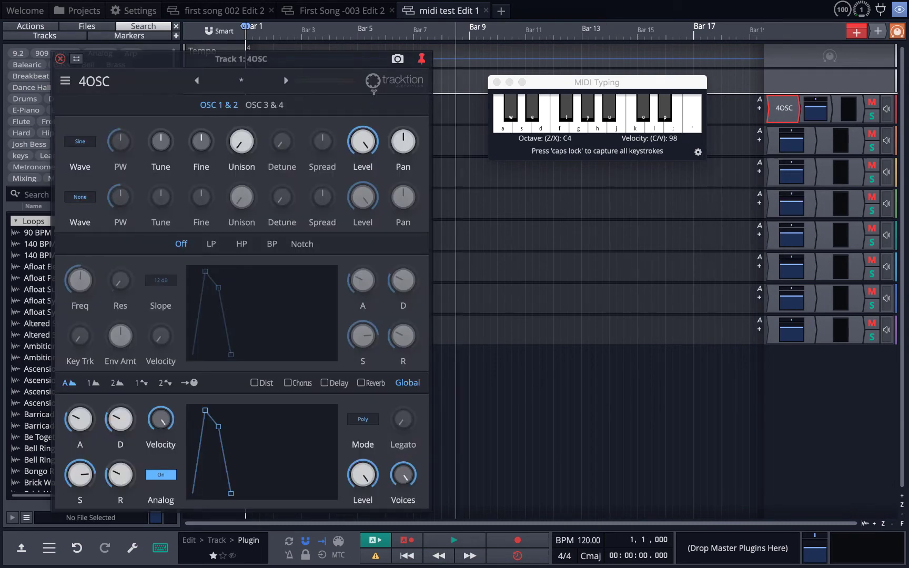
# Move the 4OSC window below the MIDI Typing keyboard and play several notes to hear its default sound.
pyautogui.moveTo(294, 61); pyautogui.dragTo(603, 166)
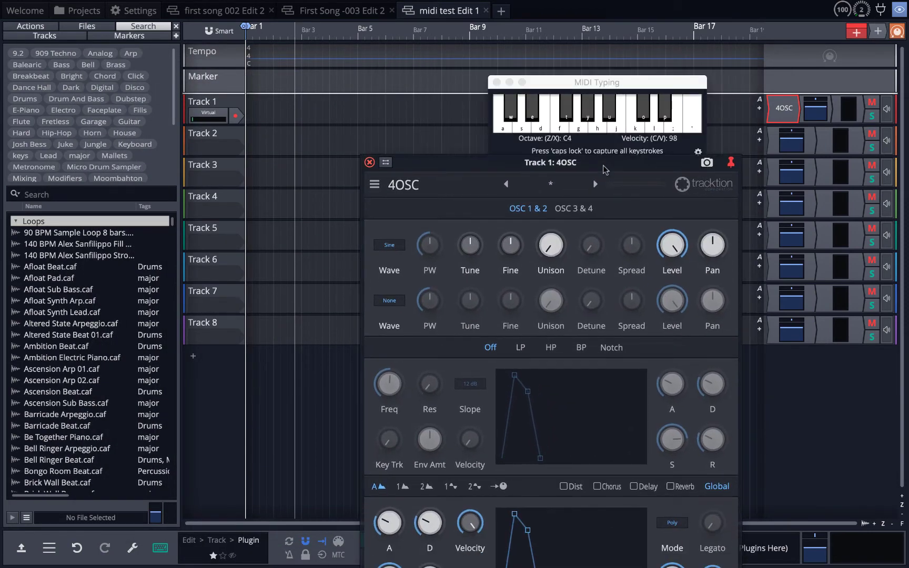
pyautogui.click(575, 127)
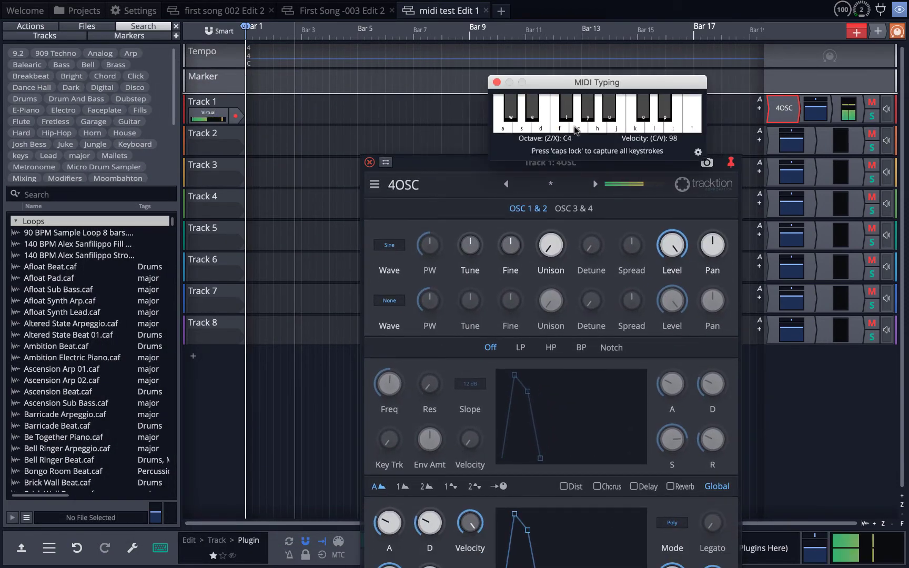
pyautogui.click(576, 129)
pyautogui.click(599, 128)
pyautogui.click(581, 128)
pyautogui.click(541, 128)
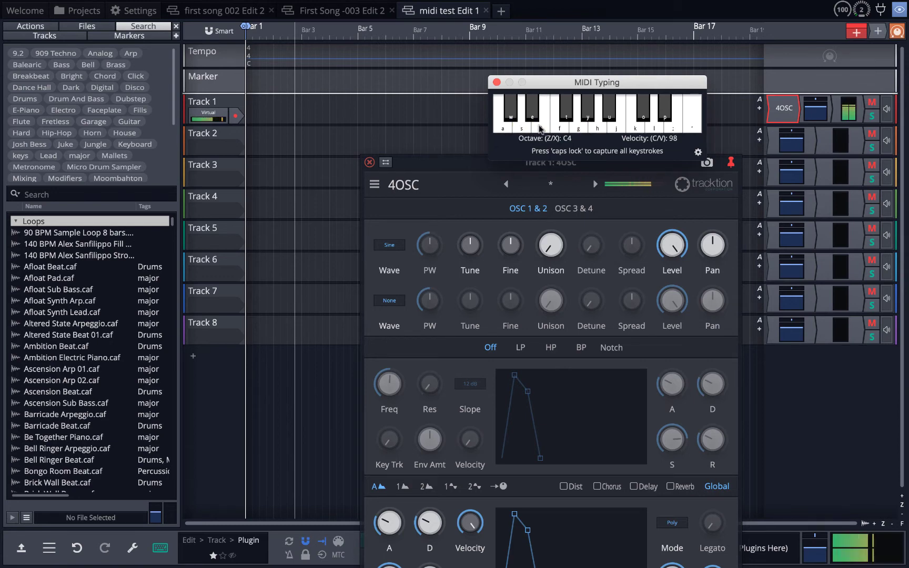
pyautogui.click(558, 127)
pyautogui.click(572, 128)
pyautogui.click(592, 130)
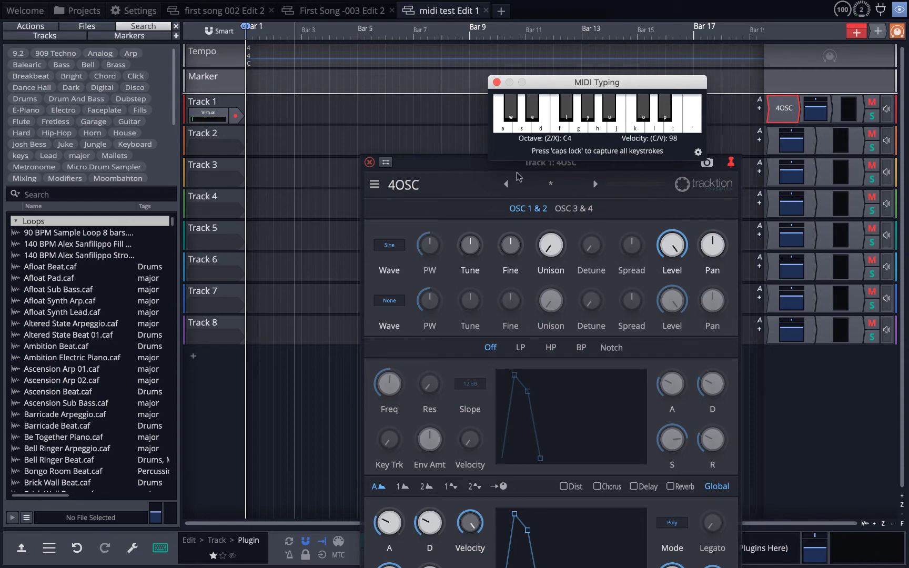
# Load the 4OSC preset "Hypnotize 2" and audition it with a few notes on the MIDI Typing keyboard.
pyautogui.click(551, 184)
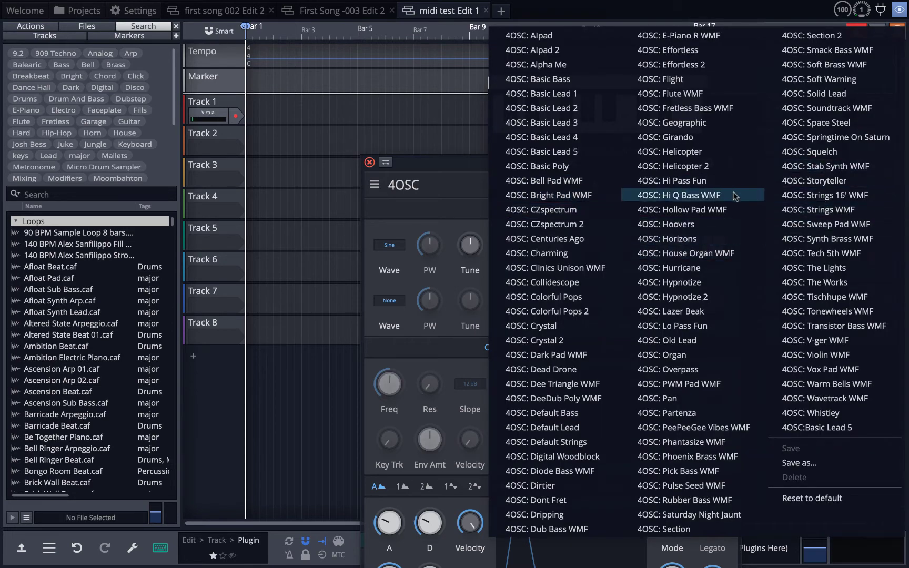
pyautogui.click(687, 298)
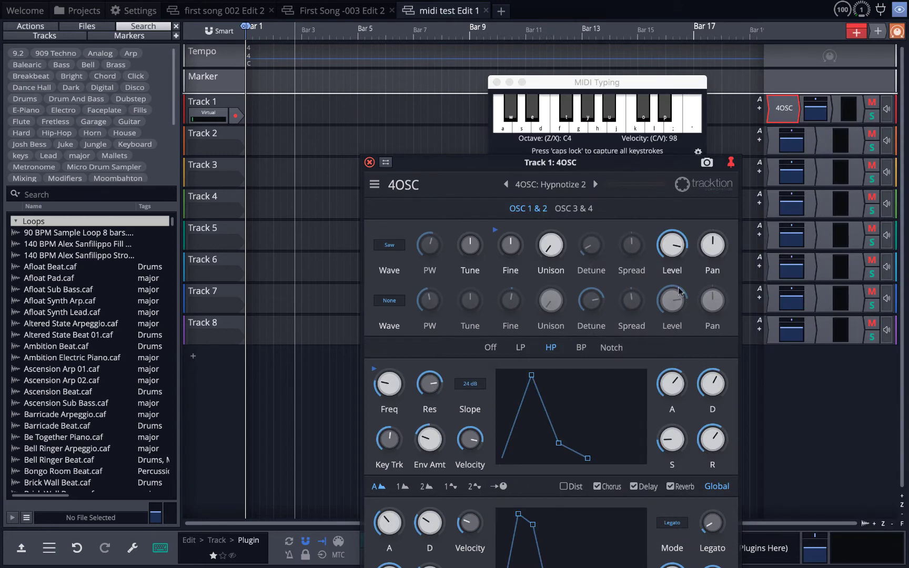
pyautogui.click(545, 129)
pyautogui.click(612, 126)
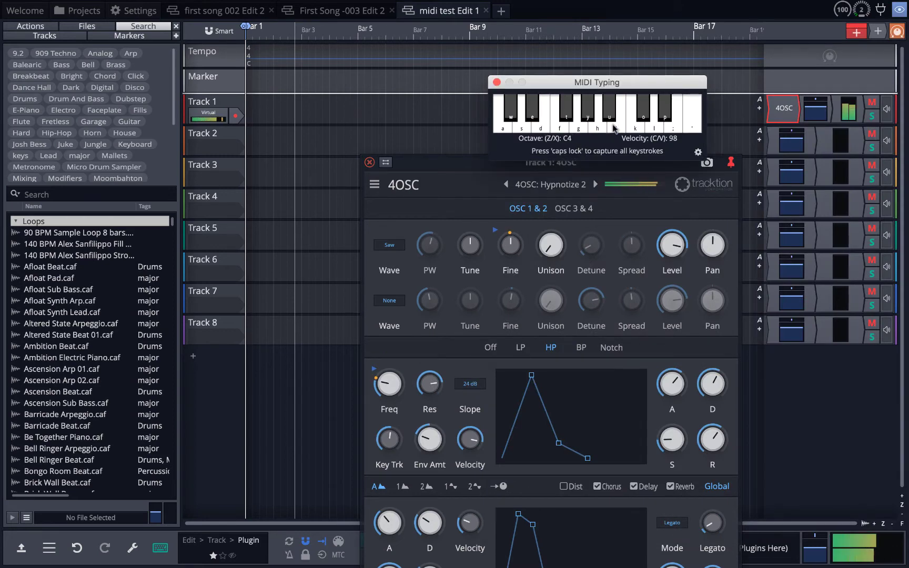
pyautogui.click(639, 127)
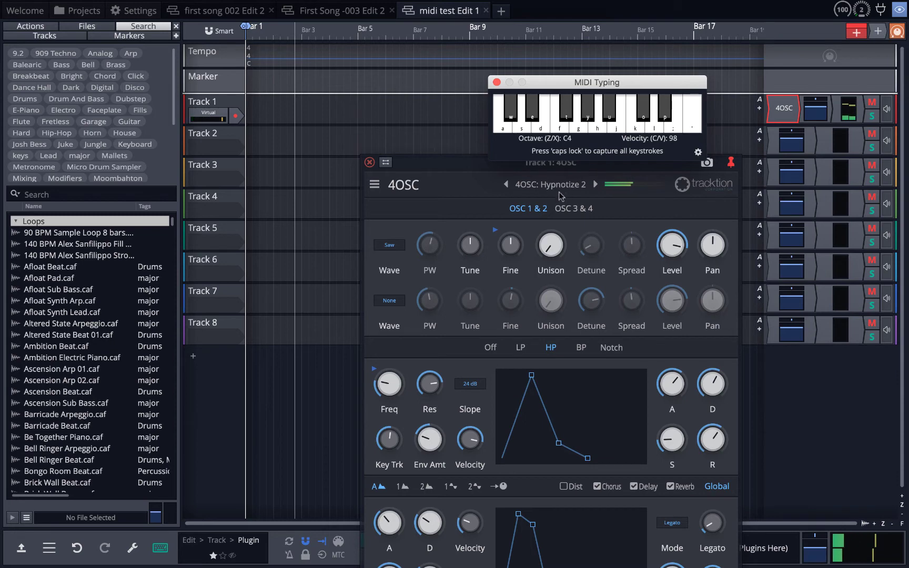
# Move the 4OSC window below the tracks and the MIDI Typing window up beside the timeline ruler.
pyautogui.moveTo(472, 165); pyautogui.dragTo(617, 440)
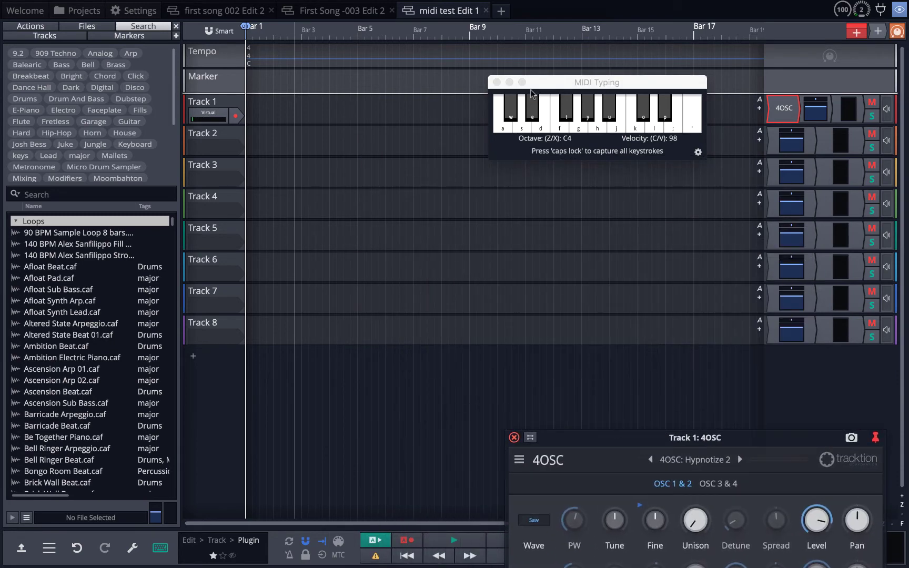
pyautogui.moveTo(532, 82); pyautogui.dragTo(460, 38)
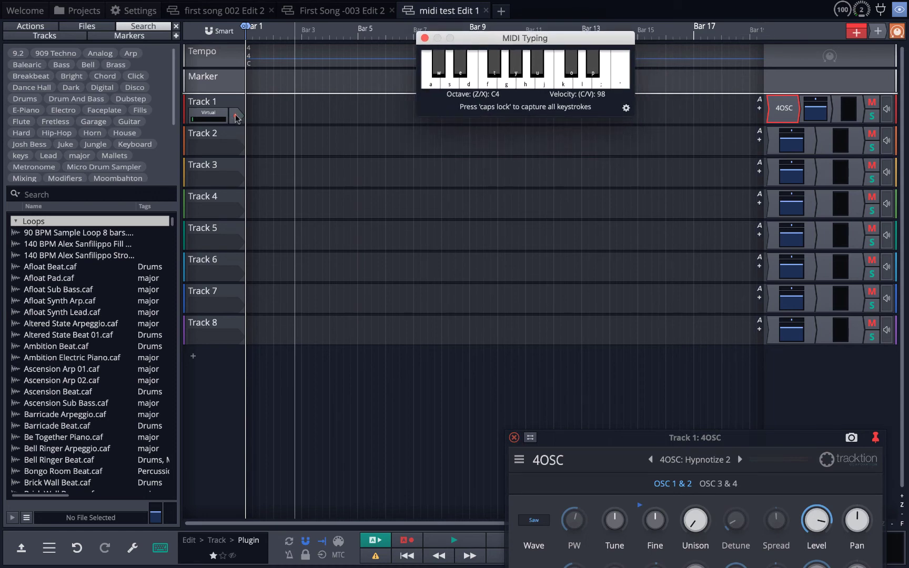
# Arm Track 1 for recording, bring the start of bar 1 fully into view and close the 4OSC window.
pyautogui.moveTo(273, 34)
pyautogui.mouseDown()
pyautogui.moveTo(251, 32)
pyautogui.moveTo(273, 38)
pyautogui.moveTo(261, 38)
pyautogui.mouseUp()
pyautogui.click(220, 31)
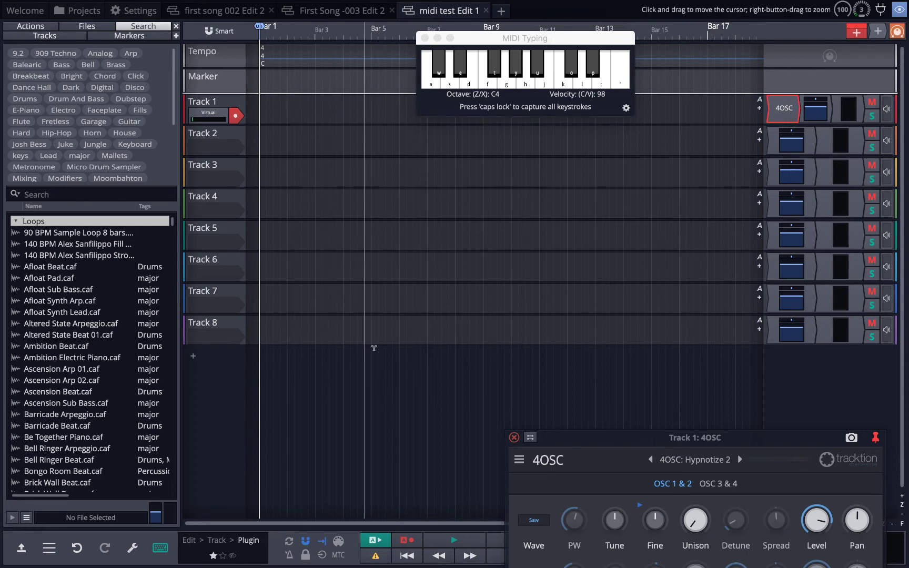
pyautogui.click(514, 437)
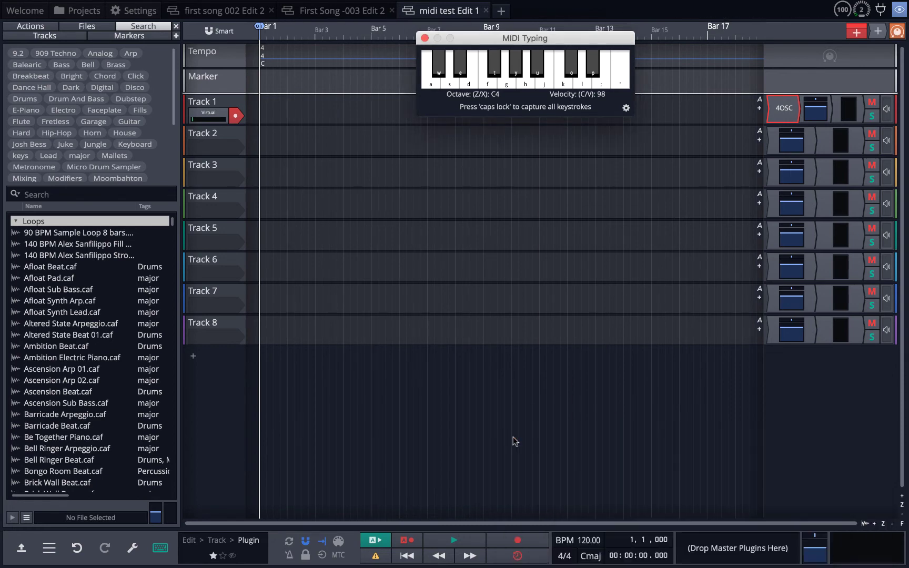
# Record a MIDI take on Track 1 from bar 1, playing several notes on the MIDI Typing keyboard, and stop after bar 11 begins.
pyautogui.click(519, 542)
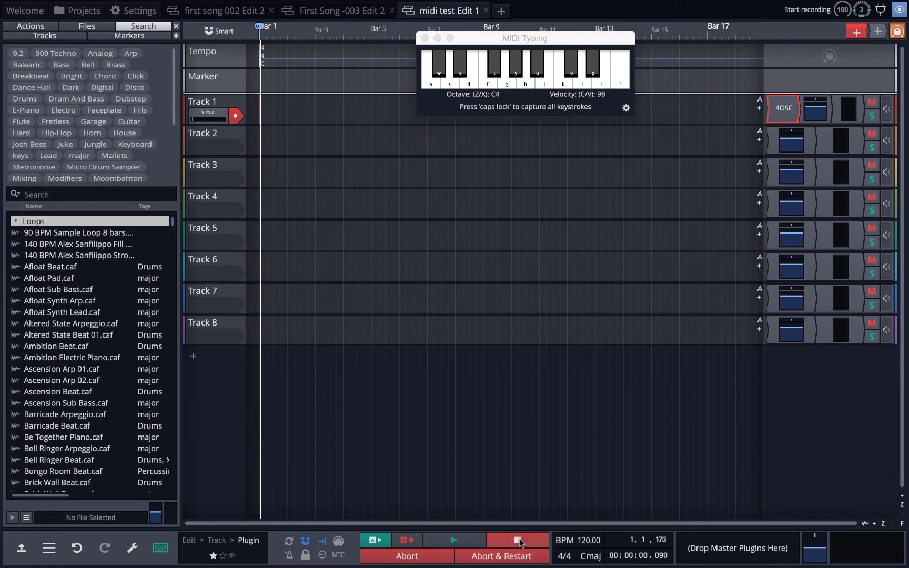
pyautogui.click(434, 76)
pyautogui.click(468, 82)
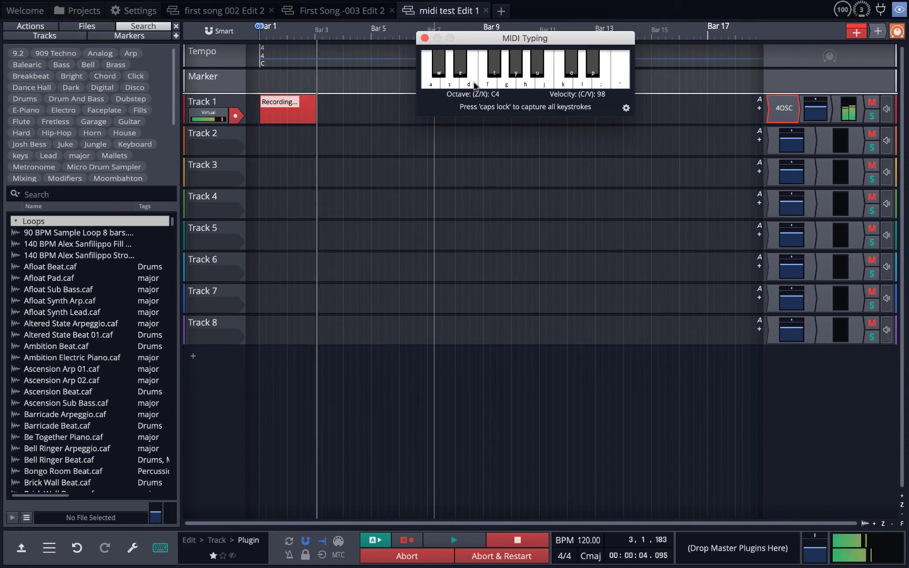
pyautogui.click(492, 81)
pyautogui.click(504, 82)
pyautogui.click(504, 81)
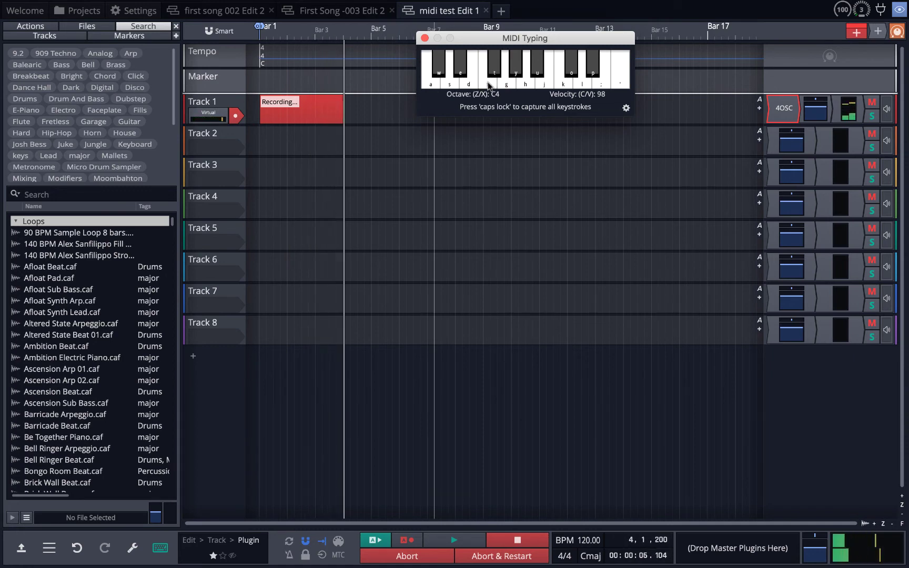
pyautogui.click(431, 84)
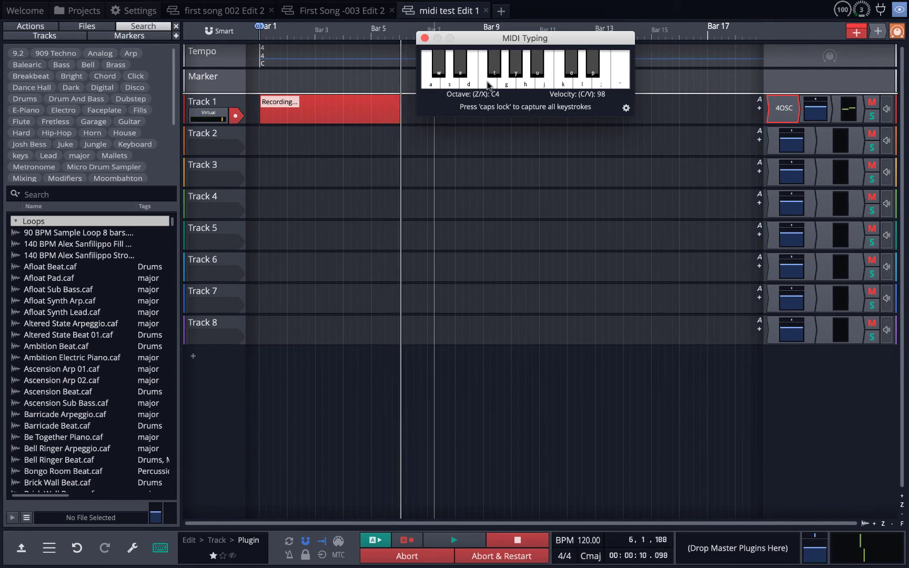
pyautogui.press('g')
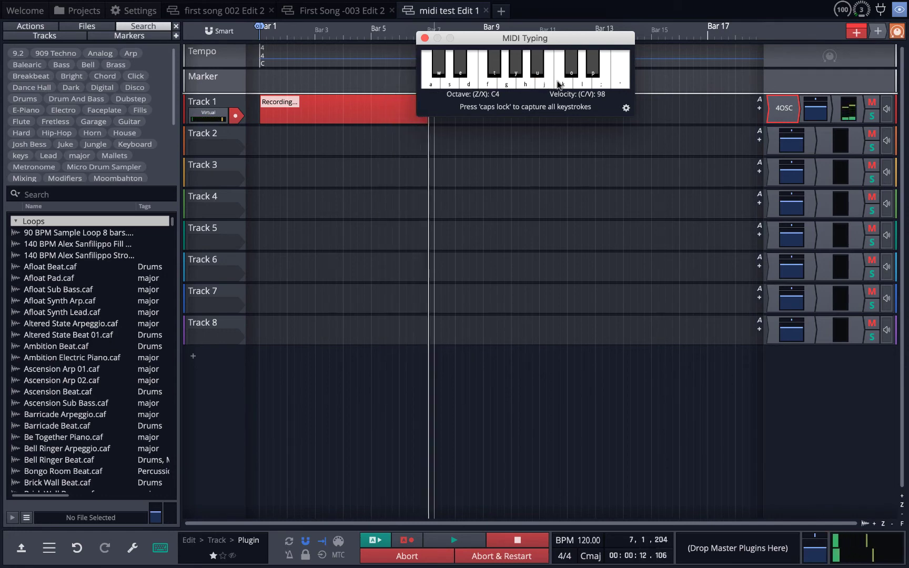
pyautogui.press('k')
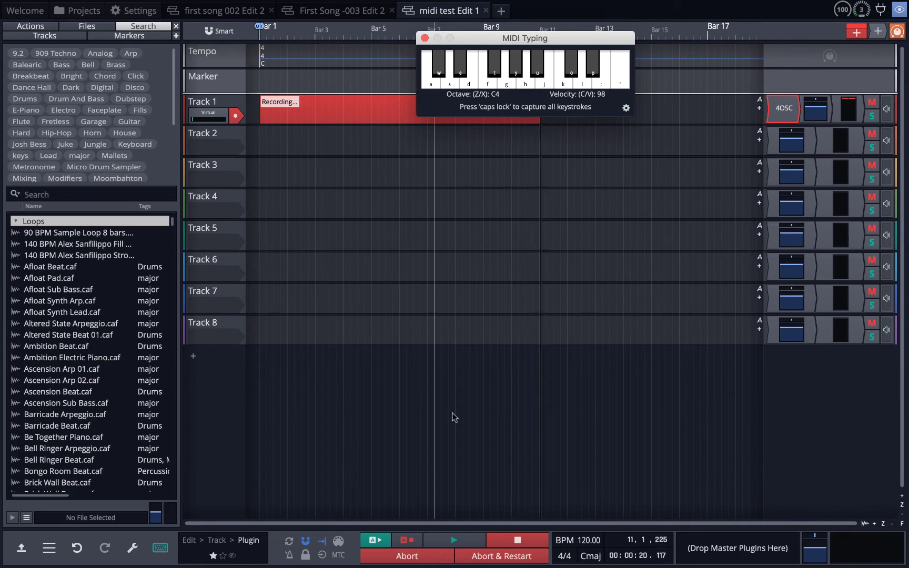
pyautogui.click(519, 537)
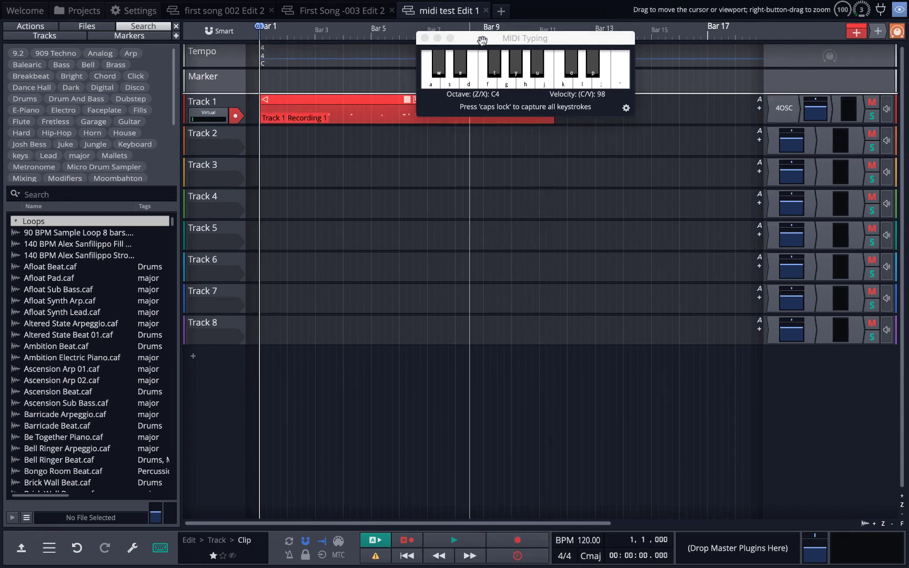
# Open the recorded Track 1 clip in the MIDI editor and move the MIDI Typing window clear of the clip and its notes.
pyautogui.moveTo(479, 38); pyautogui.dragTo(500, 287)
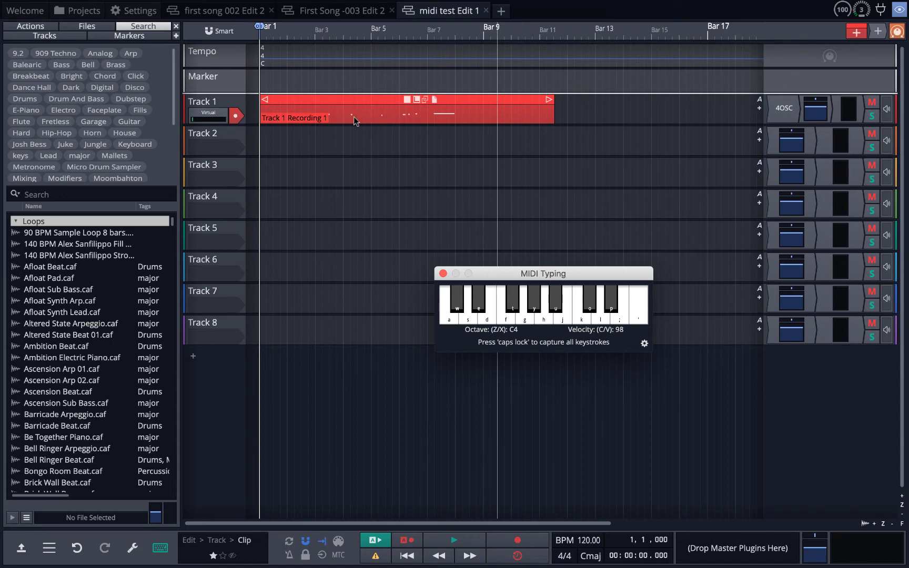
pyautogui.doubleClick(387, 117)
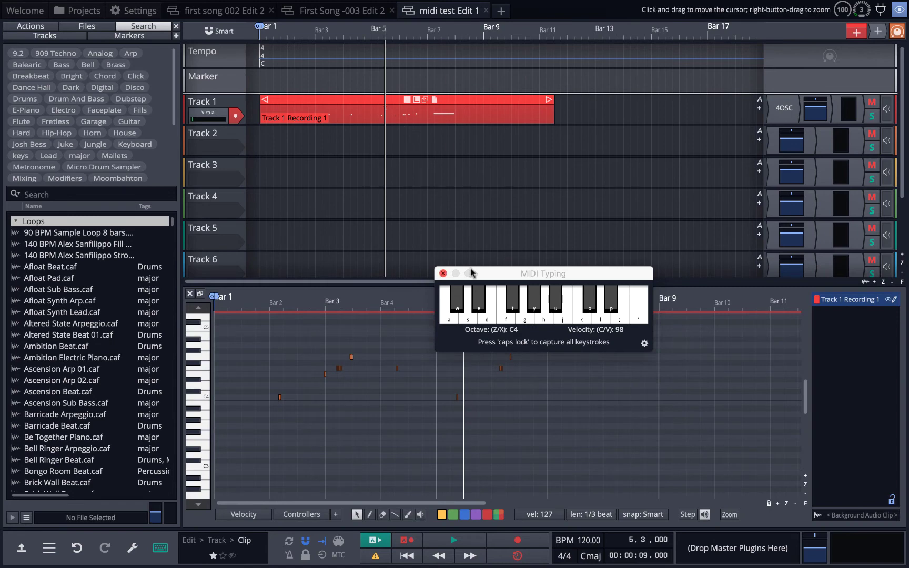
pyautogui.moveTo(492, 273); pyautogui.dragTo(550, 154)
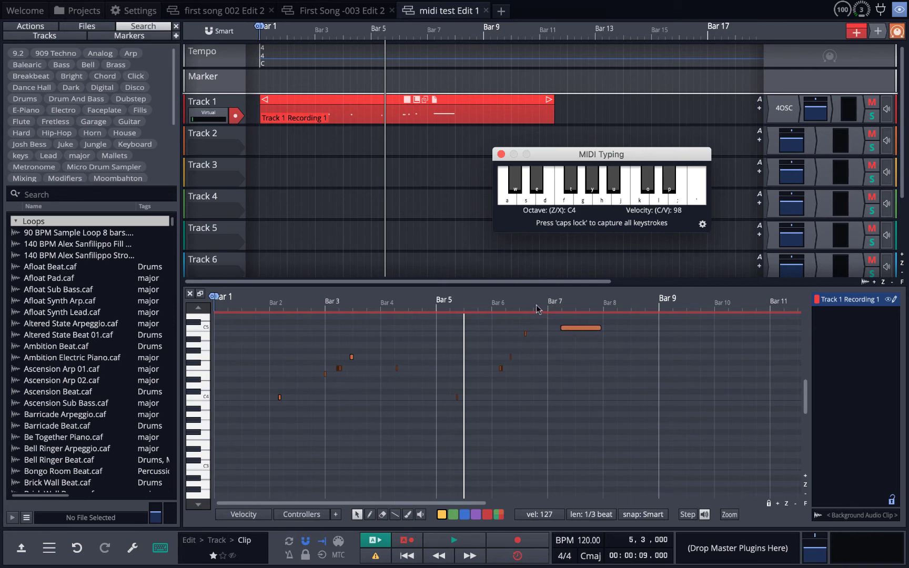
# Play the recorded clip from bar 6, beat 4 to hear the long note, and stop playback.
pyautogui.click(536, 305)
pyautogui.press('space')
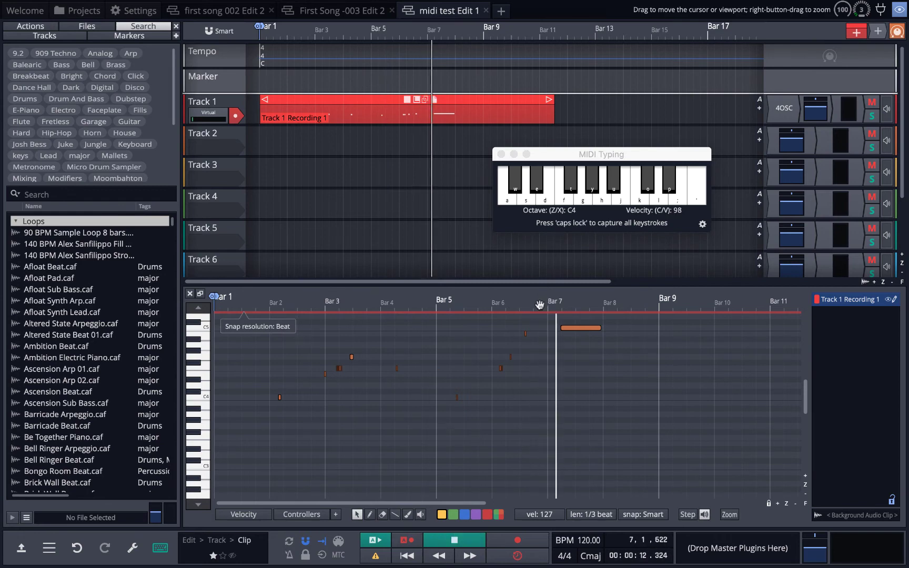
pyautogui.press('space')
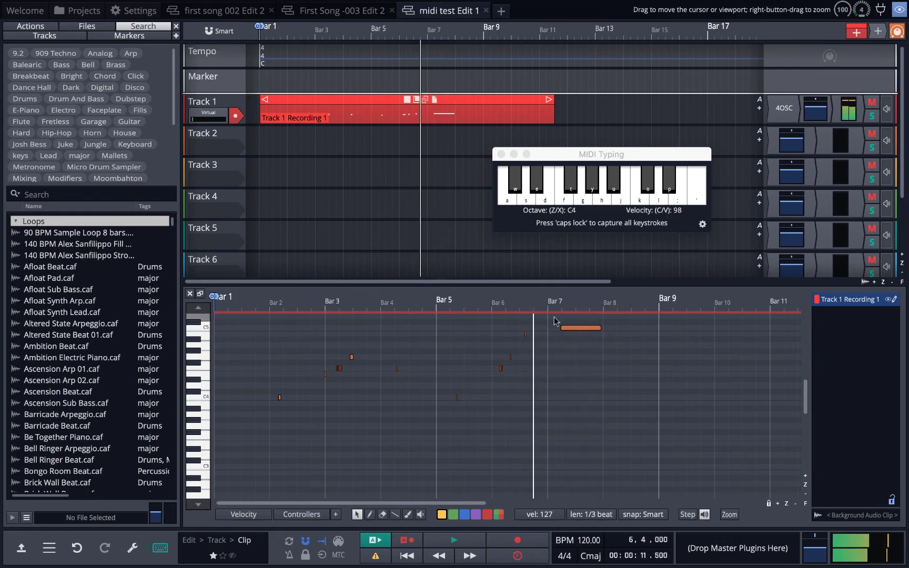
# Move the long C5 note in bar 7 down to C#3 and play the clip from near its start.
pyautogui.click(573, 327)
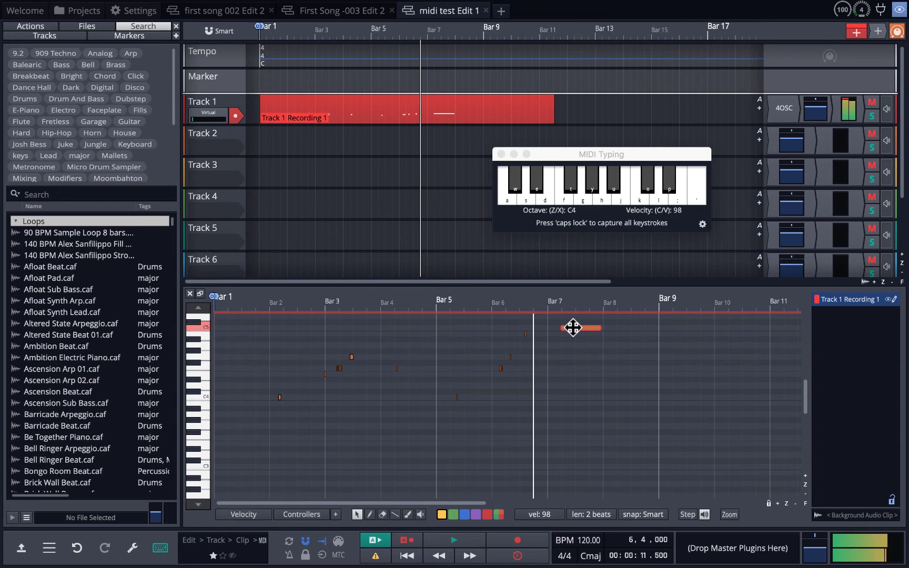
pyautogui.moveTo(573, 327); pyautogui.dragTo(585, 462)
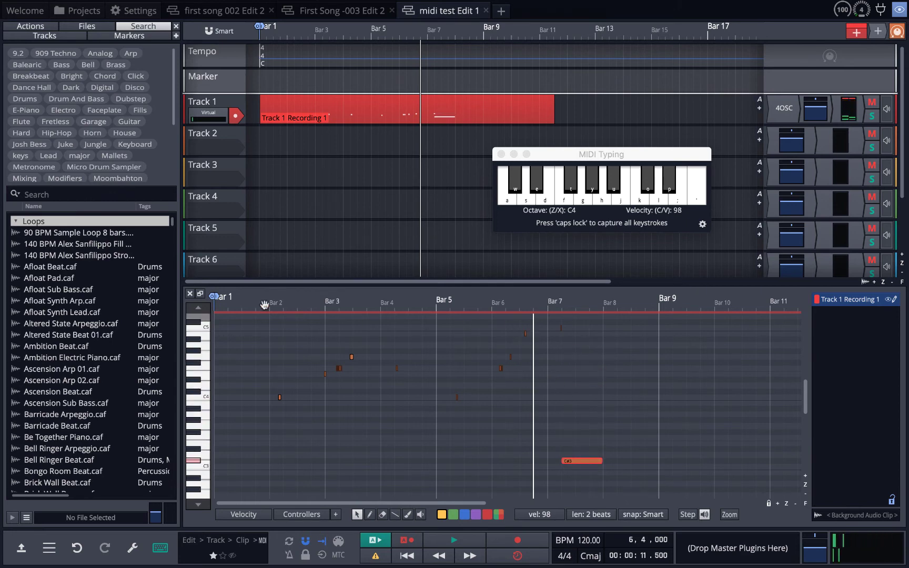
pyautogui.click(227, 299)
pyautogui.press('space')
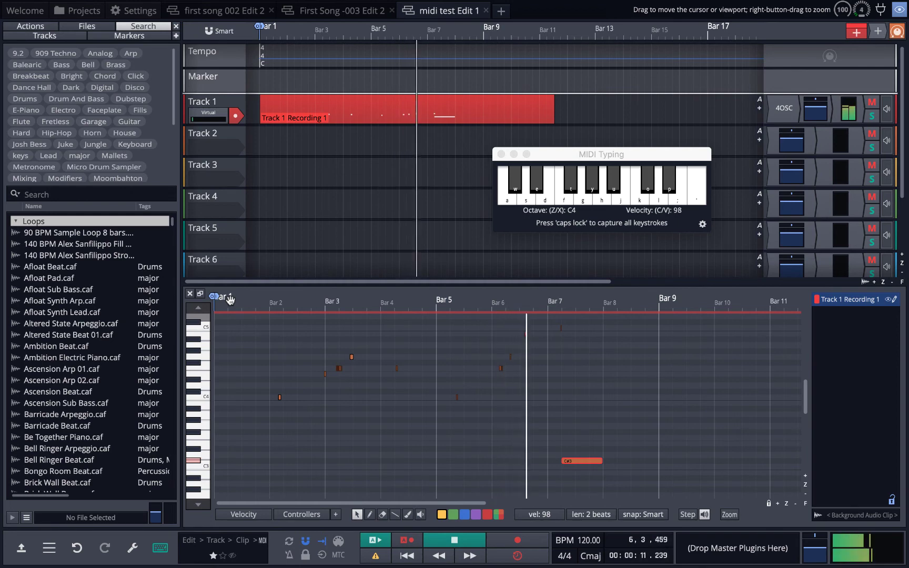
pyautogui.press('space')
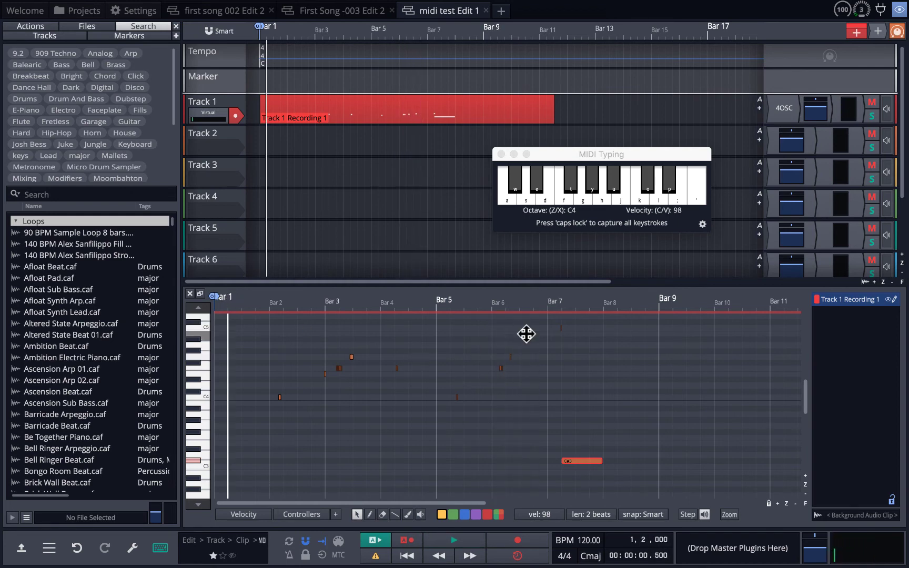
# Move the short note in the second half of bar 6 up to C5 and play the clip back.
pyautogui.moveTo(526, 334); pyautogui.dragTo(523, 328)
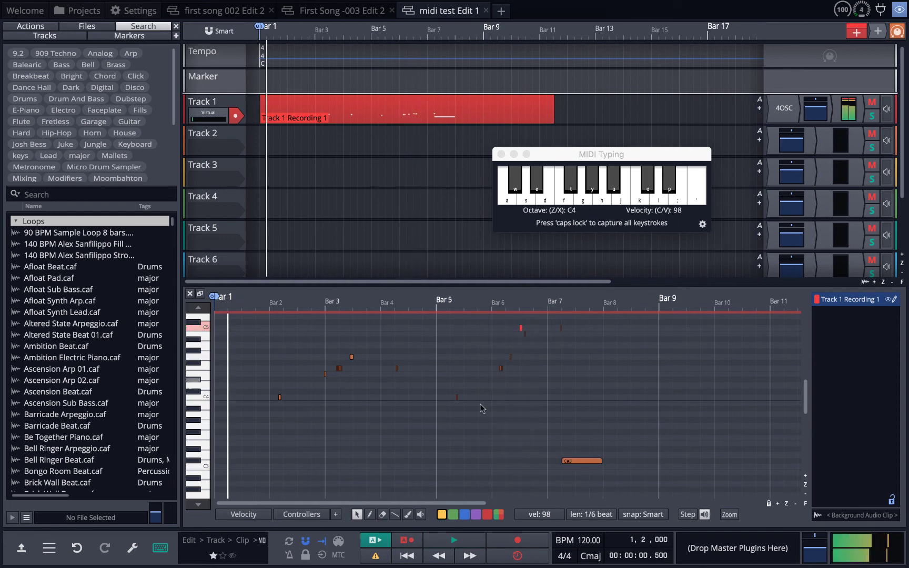
pyautogui.press('space')
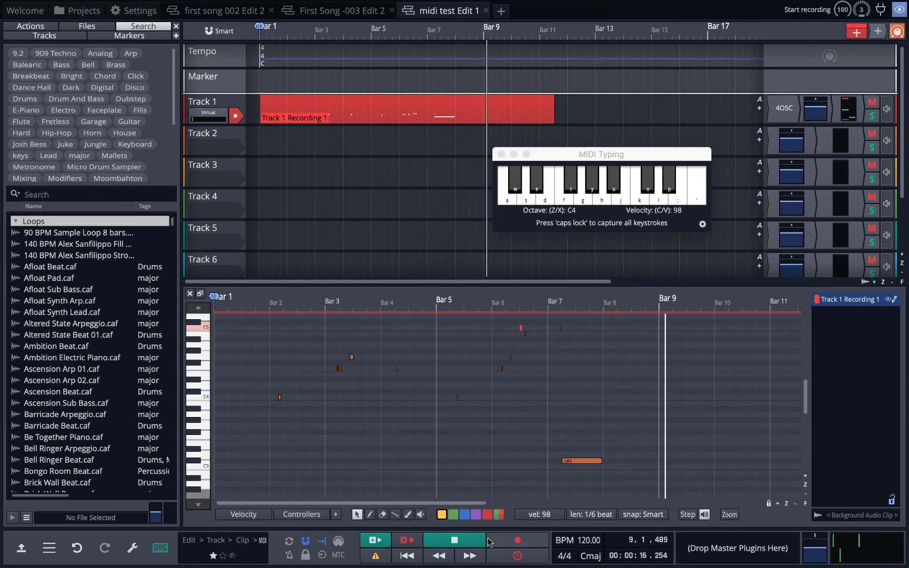
pyautogui.click(454, 539)
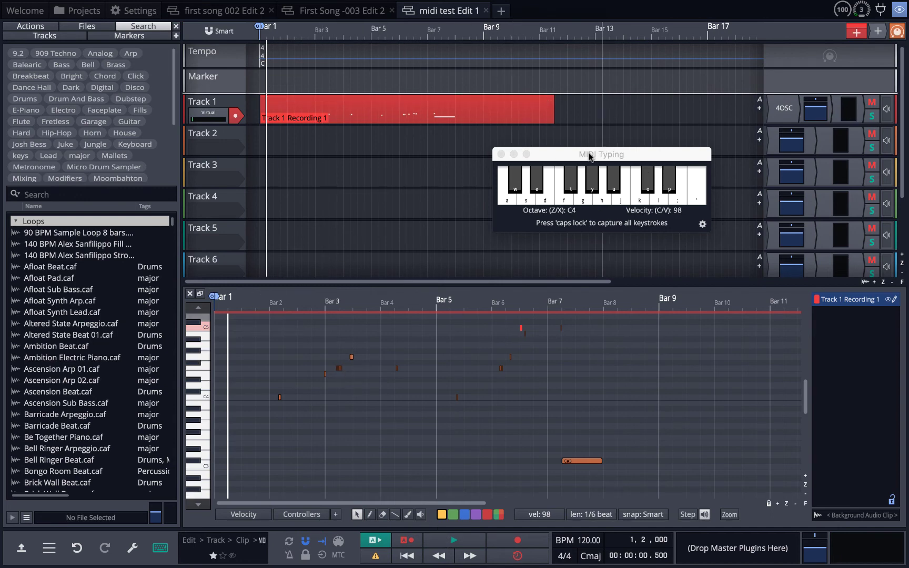
# Reopen Track 1's 4OSC window and arrange it beside the MIDI Typing window so both are fully accessible.
pyautogui.moveTo(596, 155); pyautogui.dragTo(685, 70)
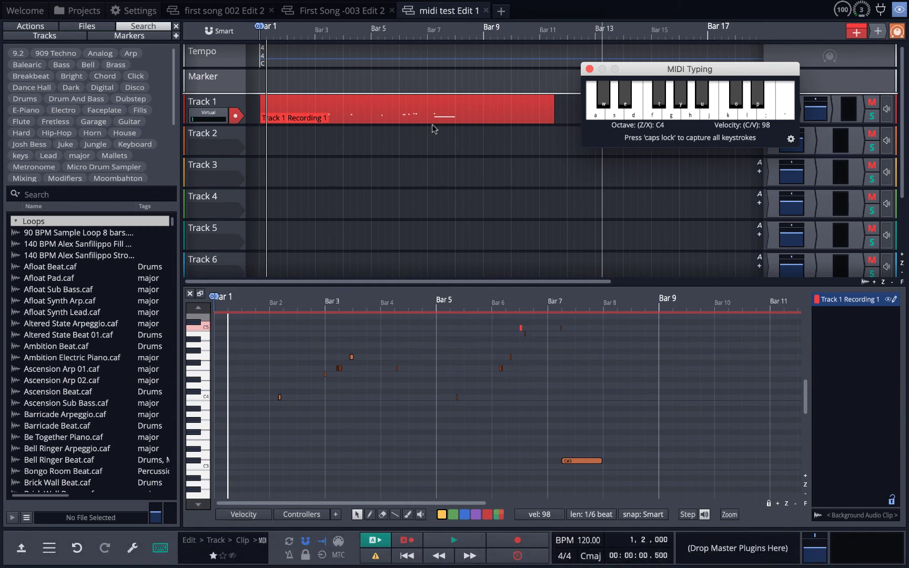
pyautogui.moveTo(691, 73); pyautogui.dragTo(638, 214)
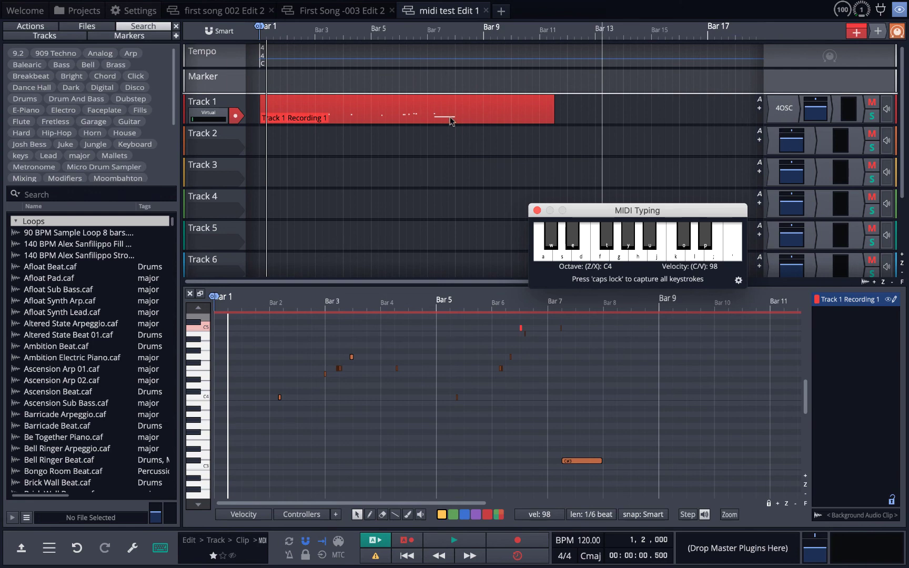
pyautogui.doubleClick(784, 108)
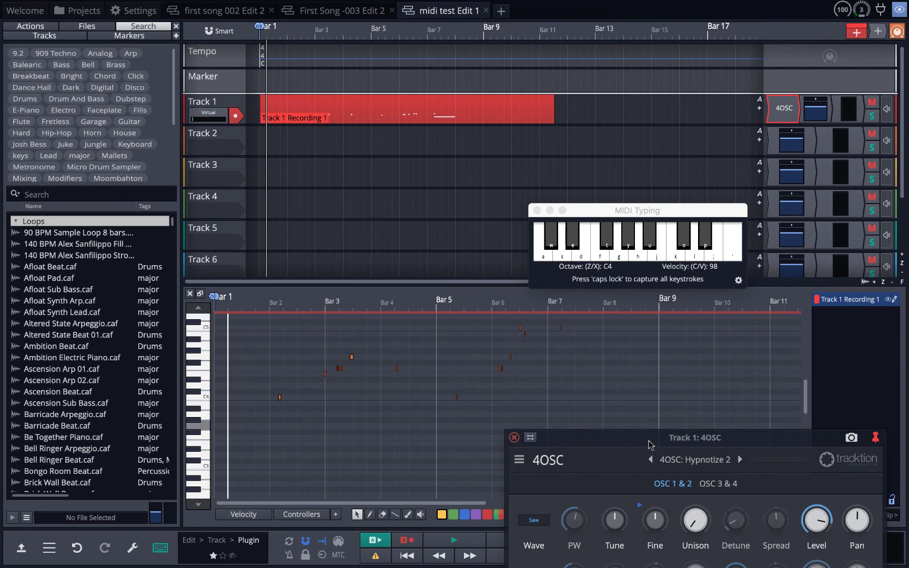
pyautogui.moveTo(651, 445); pyautogui.dragTo(289, 31)
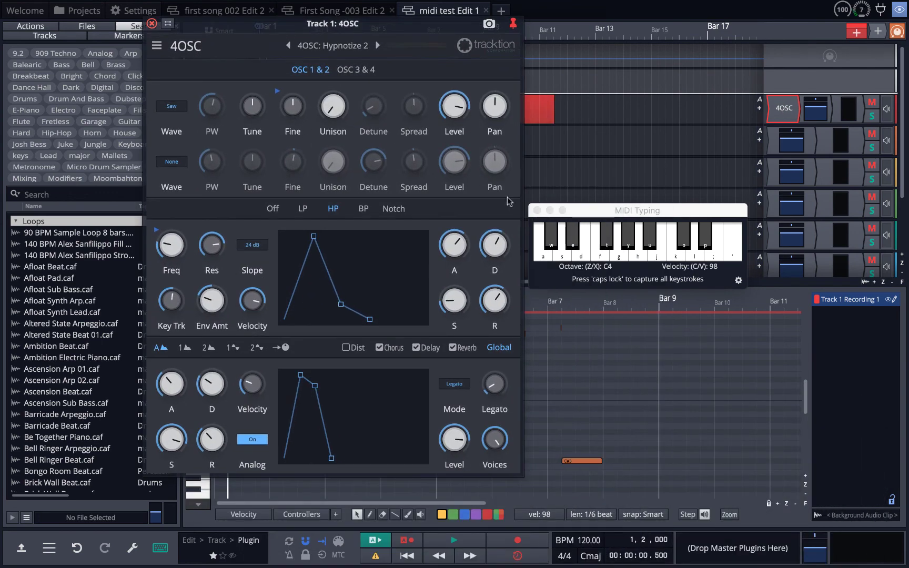
# Raise the first oscillator's Unison and the filter's Freq in 4OSC, and audition the sound with a few notes.
pyautogui.moveTo(333, 112); pyautogui.dragTo(344, 62)
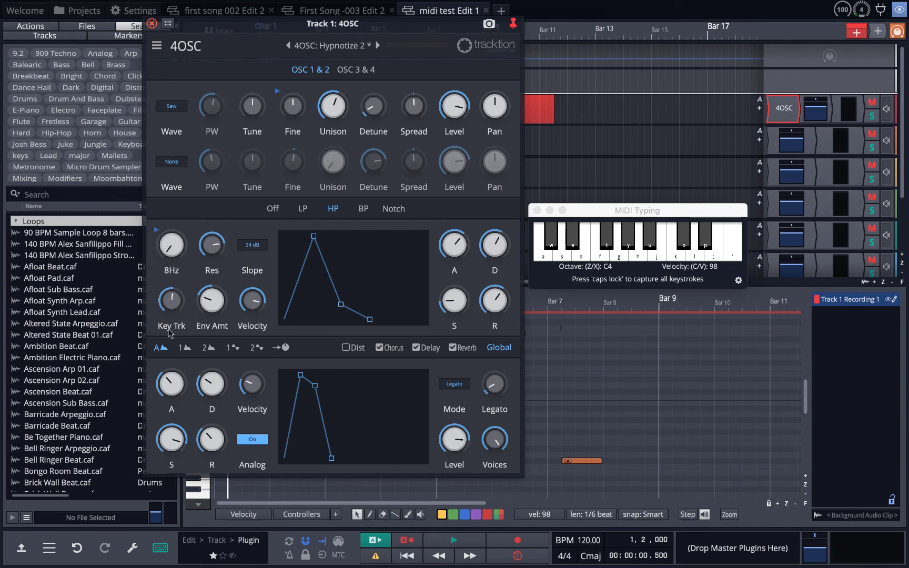
pyautogui.moveTo(177, 215); pyautogui.dragTo(250, 119)
pyautogui.click(581, 251)
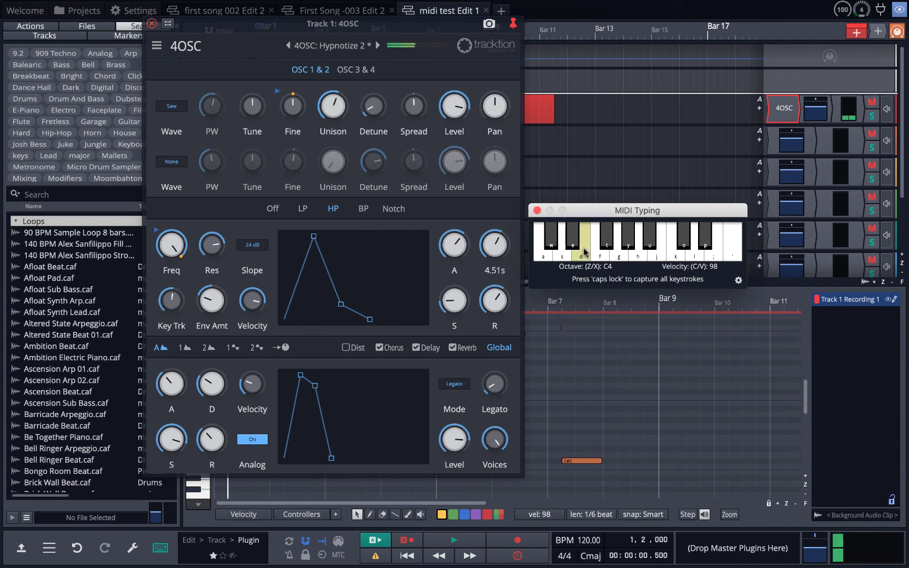
pyautogui.click(596, 255)
pyautogui.click(596, 254)
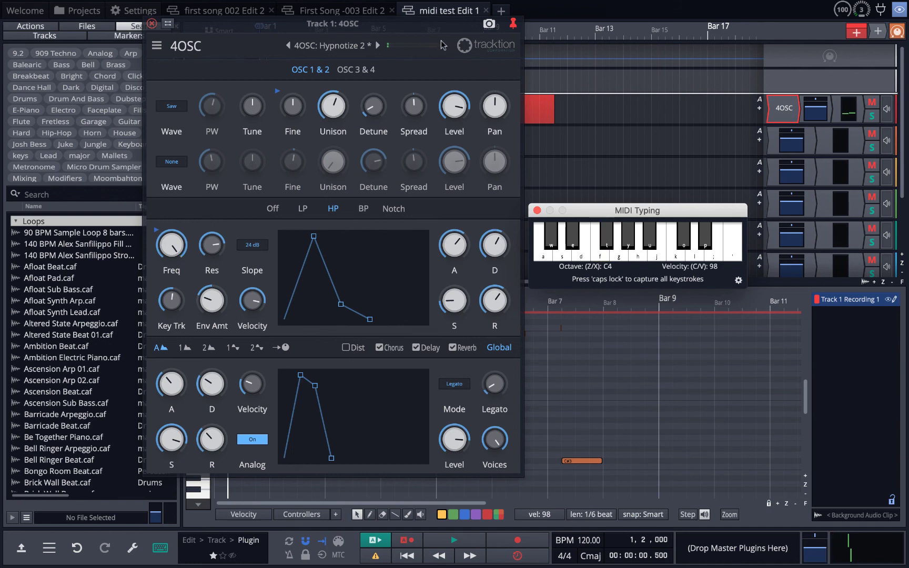
pyautogui.moveTo(423, 28); pyautogui.dragTo(309, 100)
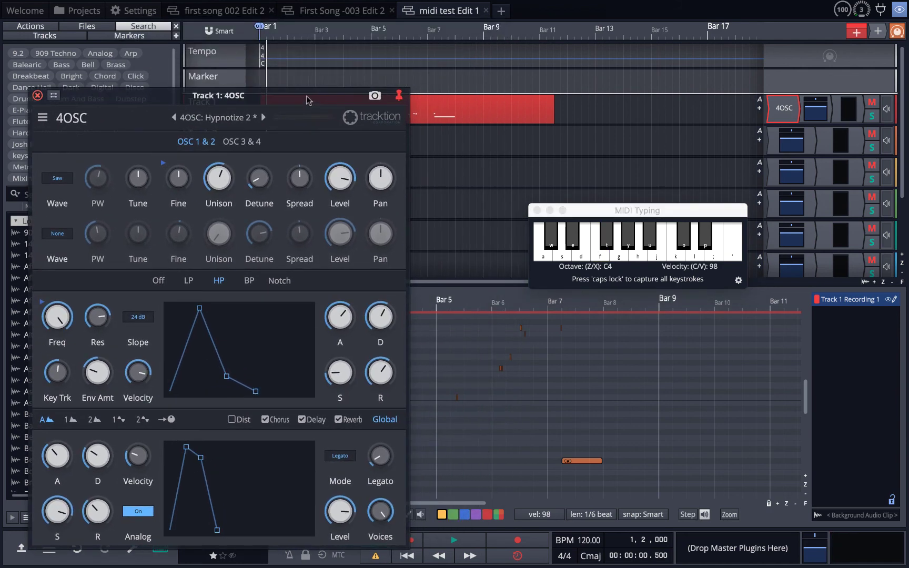
pyautogui.click(634, 254)
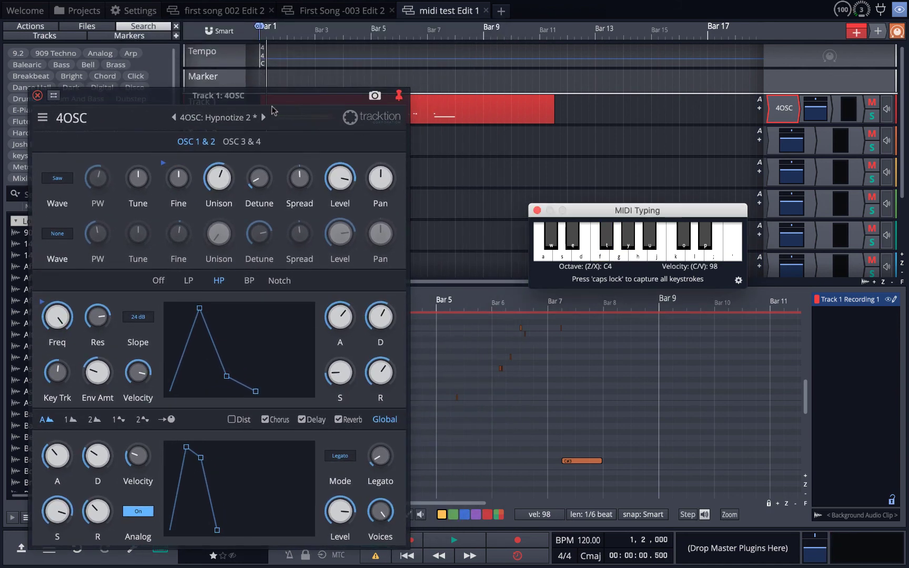
# Load the 4OSC preset "Basic Lead 1" and audition it with several notes on the MIDI Typing keyboard.
pyautogui.moveTo(288, 101); pyautogui.dragTo(367, 80)
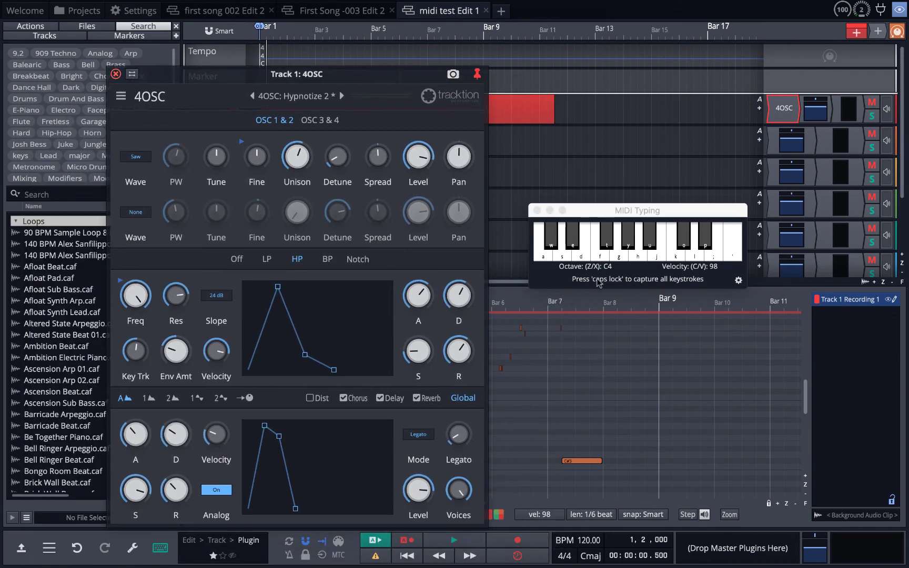
pyautogui.click(307, 96)
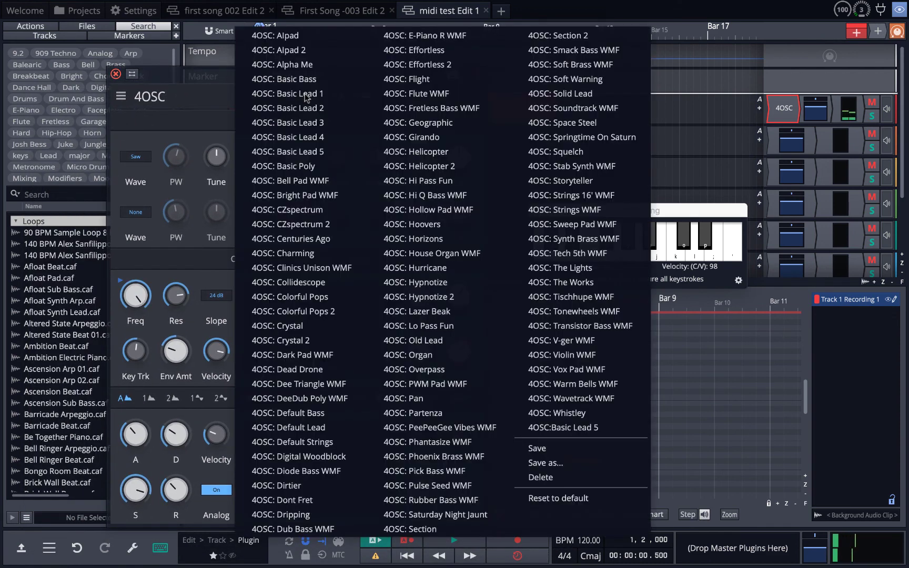
pyautogui.click(305, 96)
pyautogui.click(616, 256)
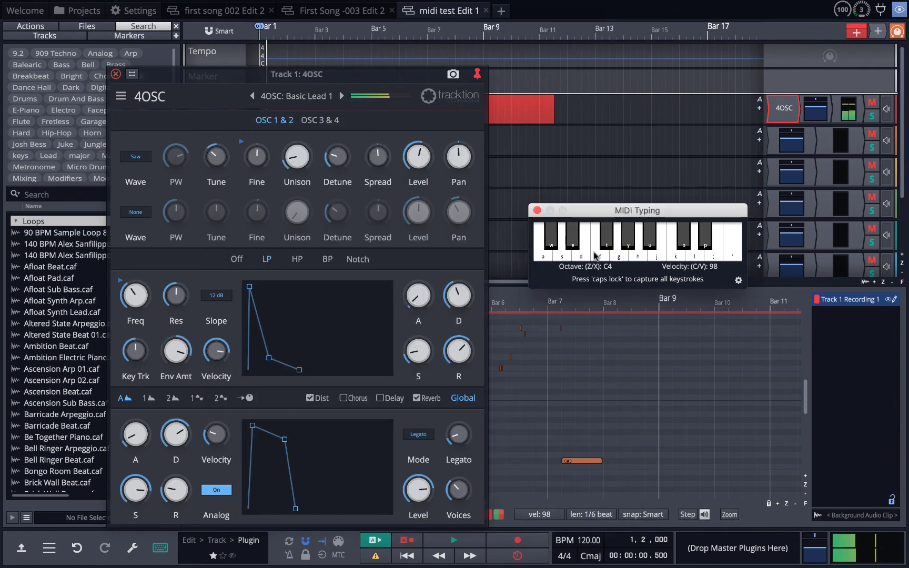
pyautogui.click(595, 256)
pyautogui.moveTo(607, 259)
pyautogui.mouseDown()
pyautogui.moveTo(590, 258)
pyautogui.moveTo(650, 252)
pyautogui.mouseUp()
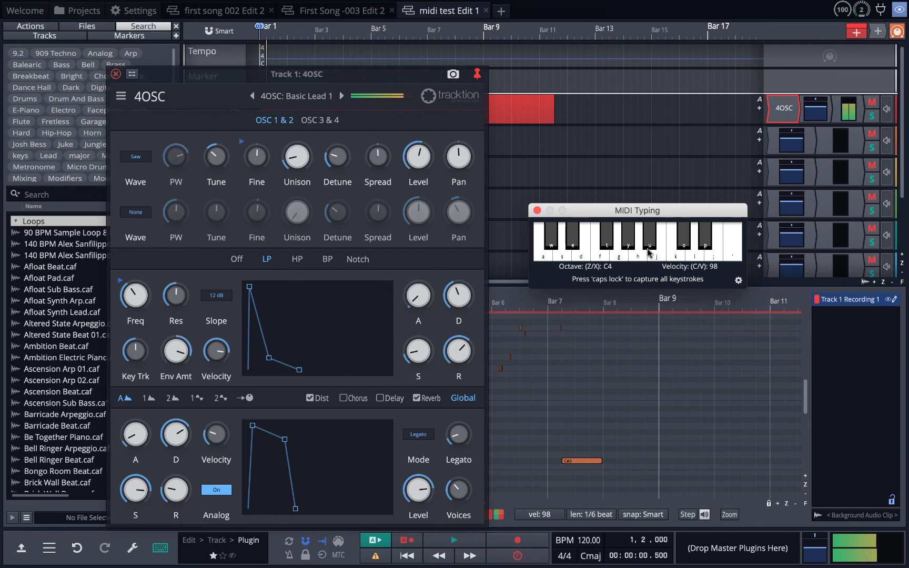
# Load the 4OSC preset "Basic Lead 2" and try it out with a few notes on the MIDI Typing keyboard.
pyautogui.click(312, 96)
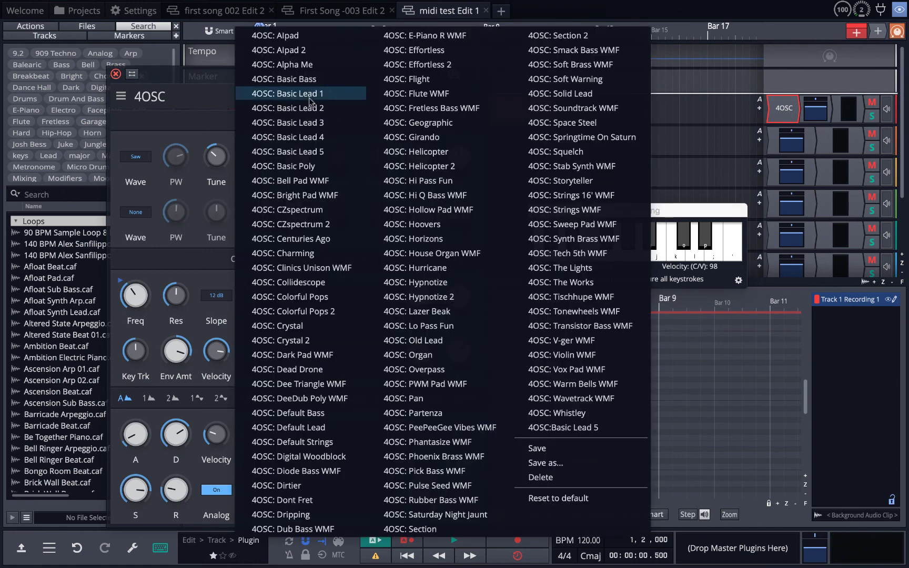
pyautogui.click(295, 111)
pyautogui.click(632, 257)
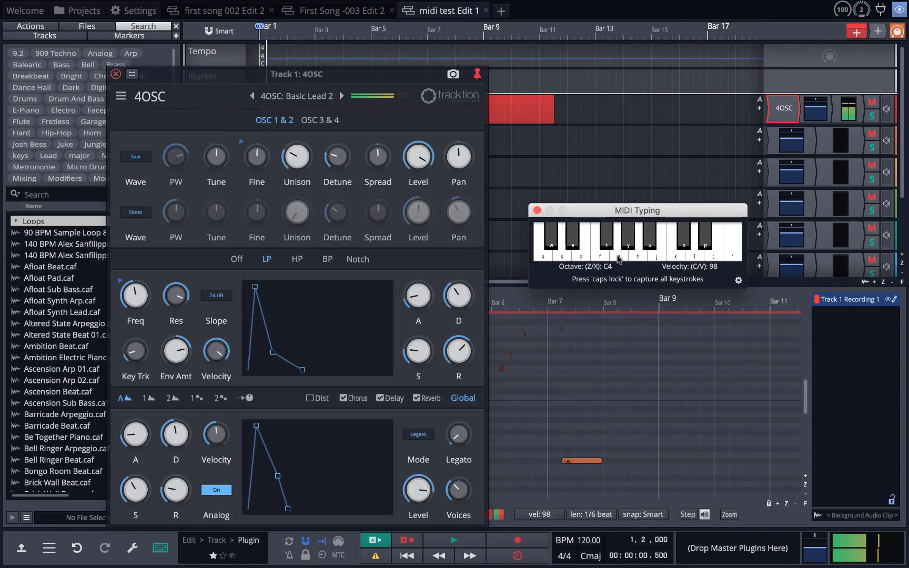
pyautogui.moveTo(619, 256); pyautogui.dragTo(580, 255)
# Lower the filter's Freq in 4OSC and audition the altered Basic Lead 2 sound with a few notes.
pyautogui.moveTo(135, 293); pyautogui.dragTo(127, 359)
pyautogui.click(638, 257)
pyautogui.click(577, 255)
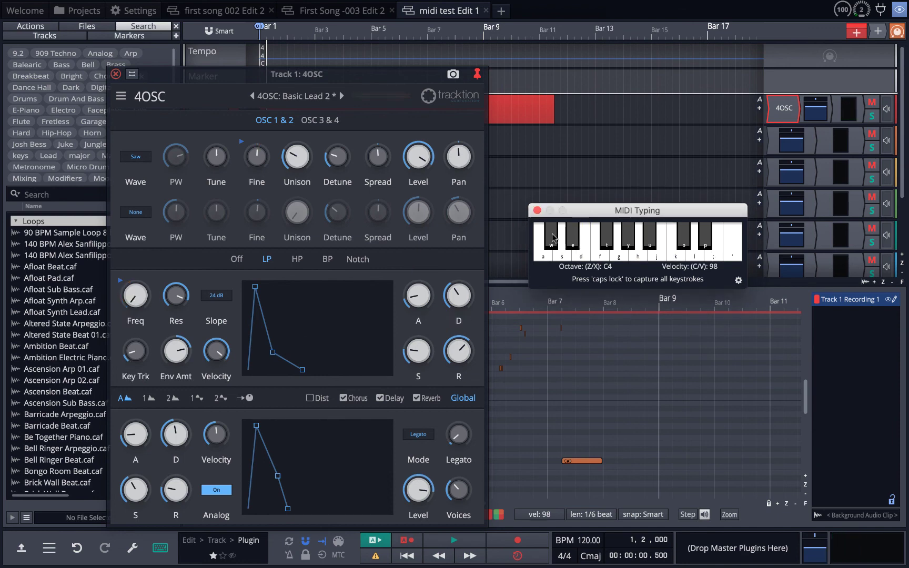
pyautogui.click(566, 254)
# Reload the 4OSC preset "Basic Lead 2" to discard the filter change, and play several low and high notes with it.
pyautogui.click(285, 100)
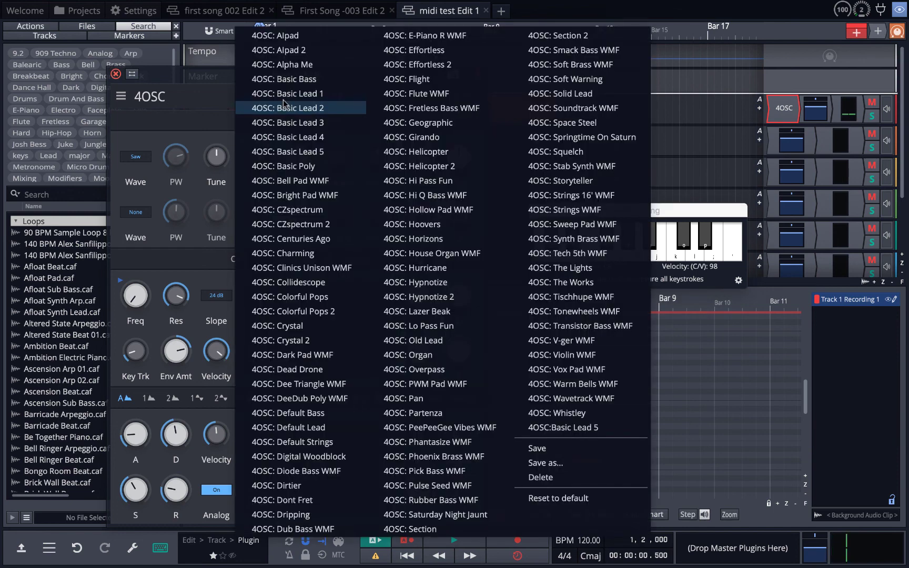
pyautogui.click(285, 107)
pyautogui.click(582, 254)
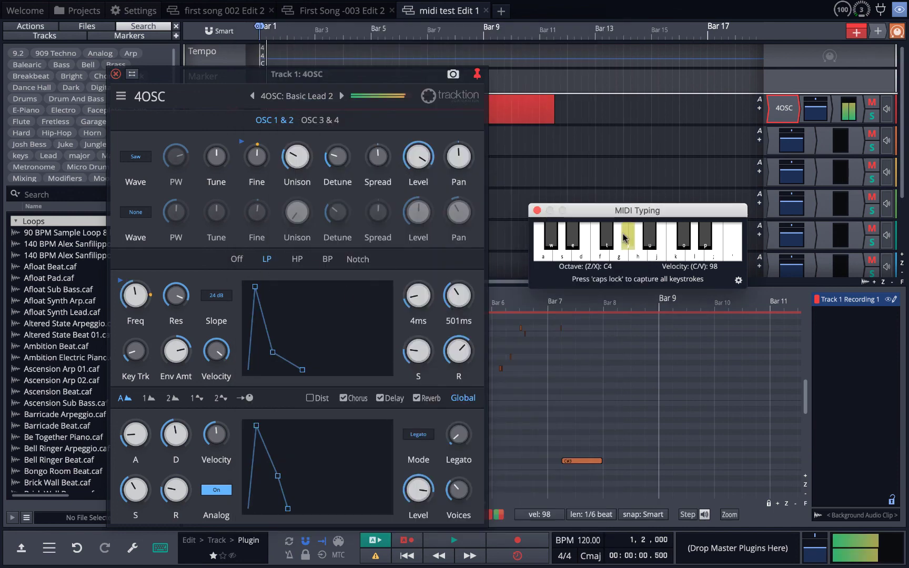
pyautogui.click(583, 256)
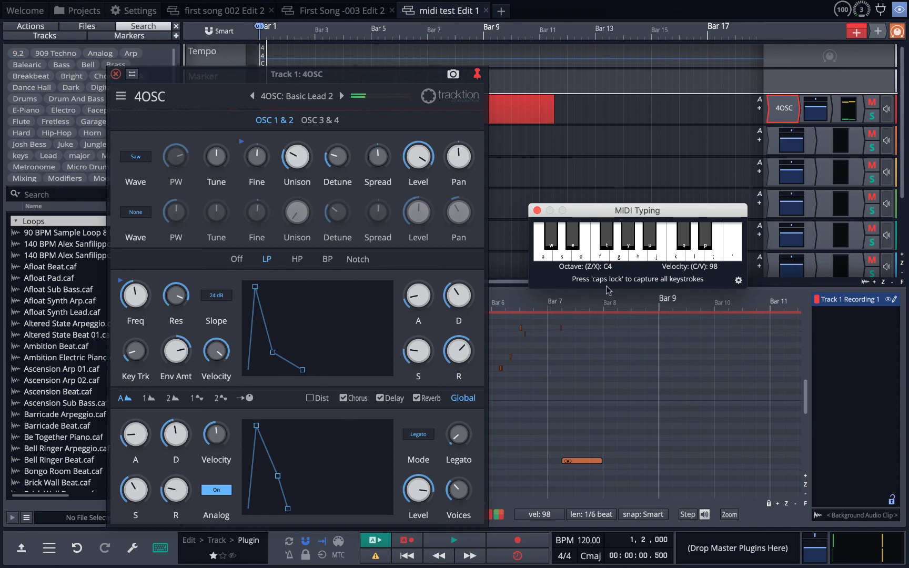
pyautogui.click(630, 254)
pyautogui.click(702, 245)
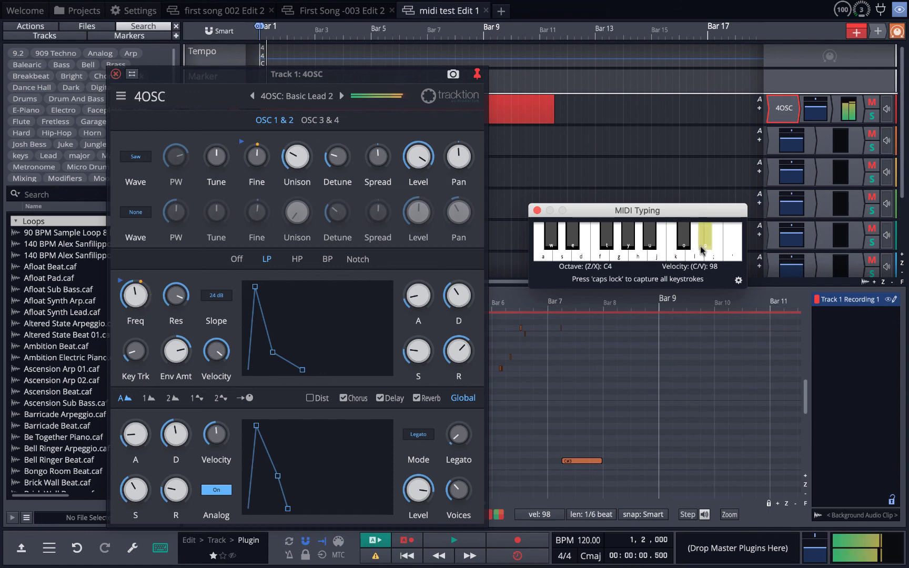
# Play a short melodic run through MIDI Typing to rehearse with the Basic Lead 2 sound.
pyautogui.press('l')
pyautogui.press('a')
pyautogui.press('h')
pyautogui.press('j')
pyautogui.press('f')
pyautogui.press('g')
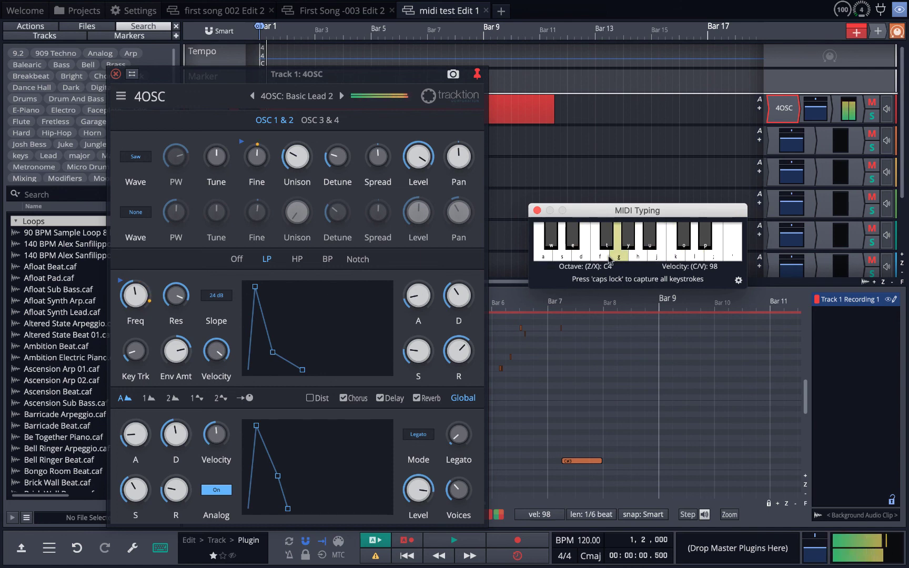
pyautogui.press('d')
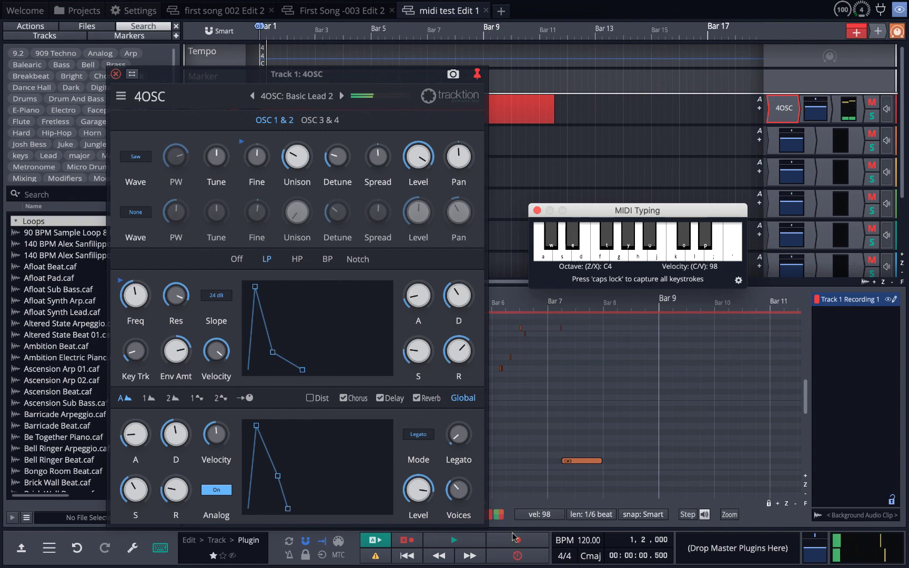